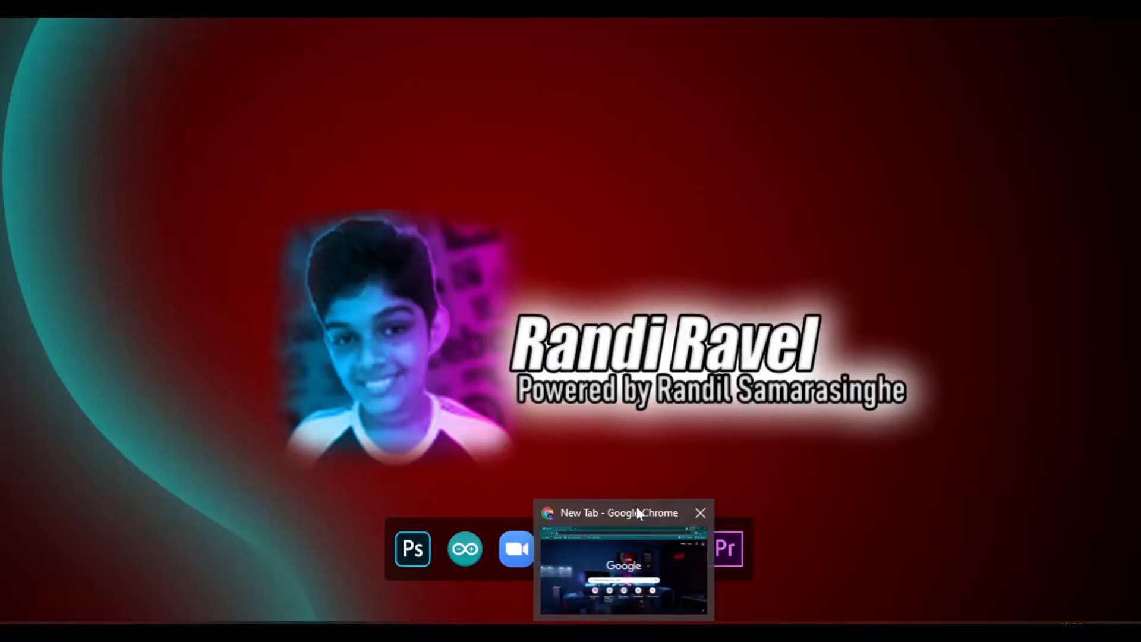
- Switch to Google Chrome and search Google for "realworld cursor editor"
{"action": "left_click", "coordinate": [637, 506]}
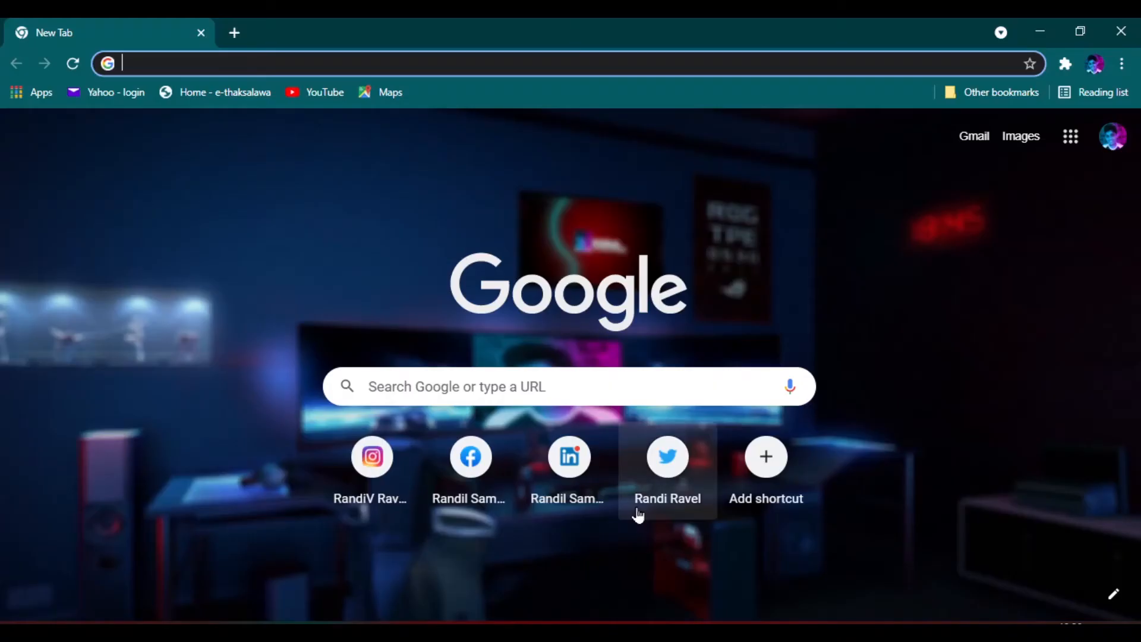
{"action": "left_click", "coordinate": [422, 381]}
{"action": "type", "text": "r"}
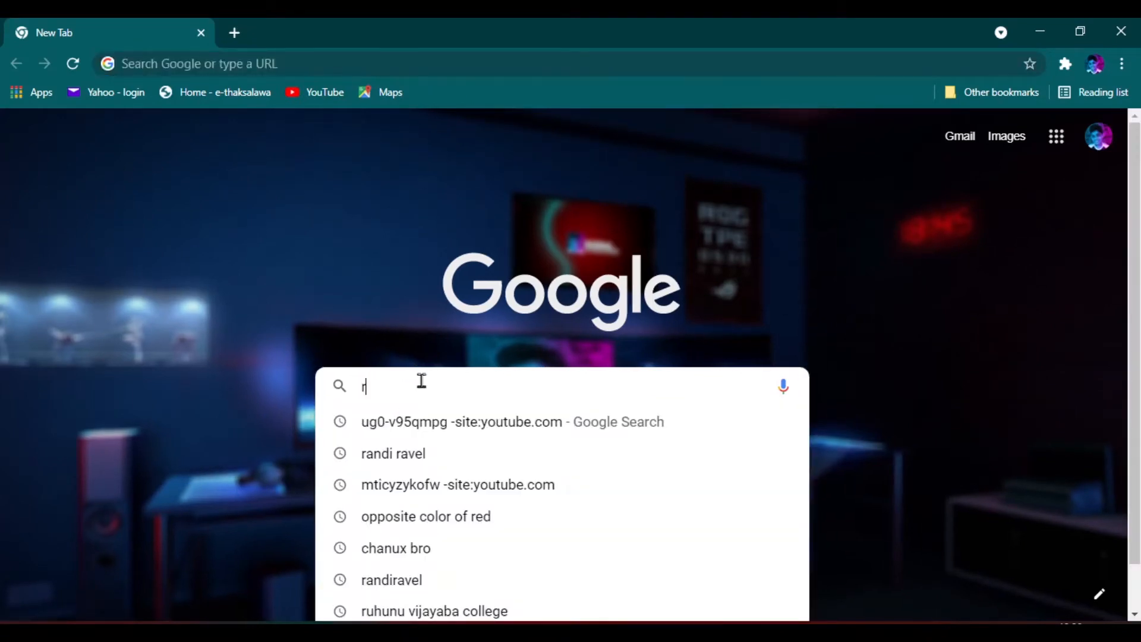
{"action": "type", "text": "ealwor"}
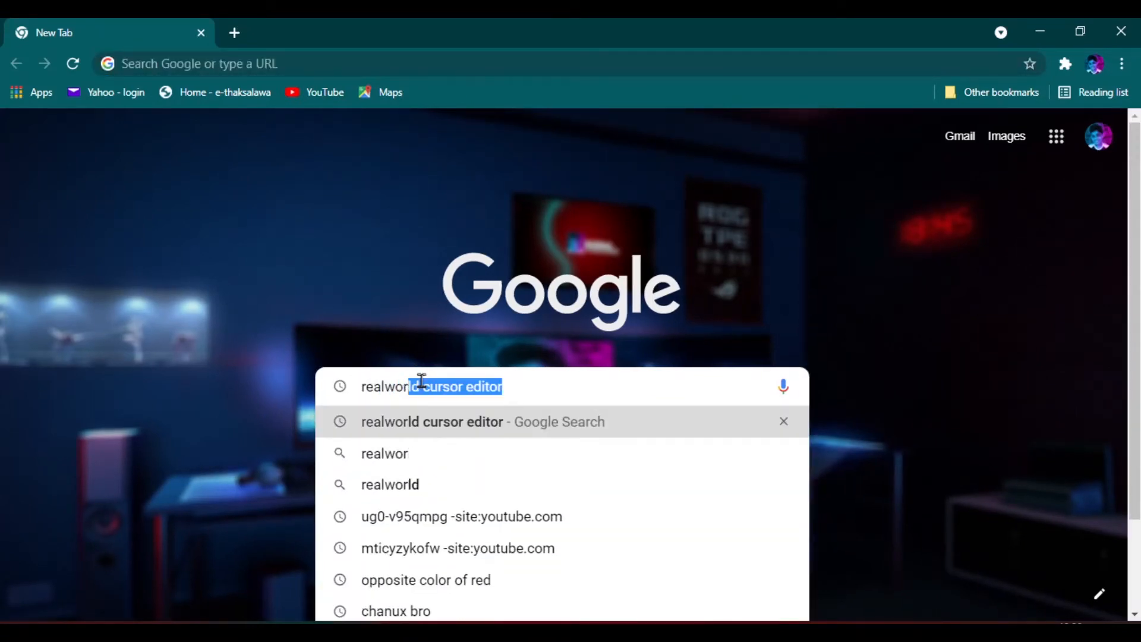
{"action": "type", "text": "ld cur"}
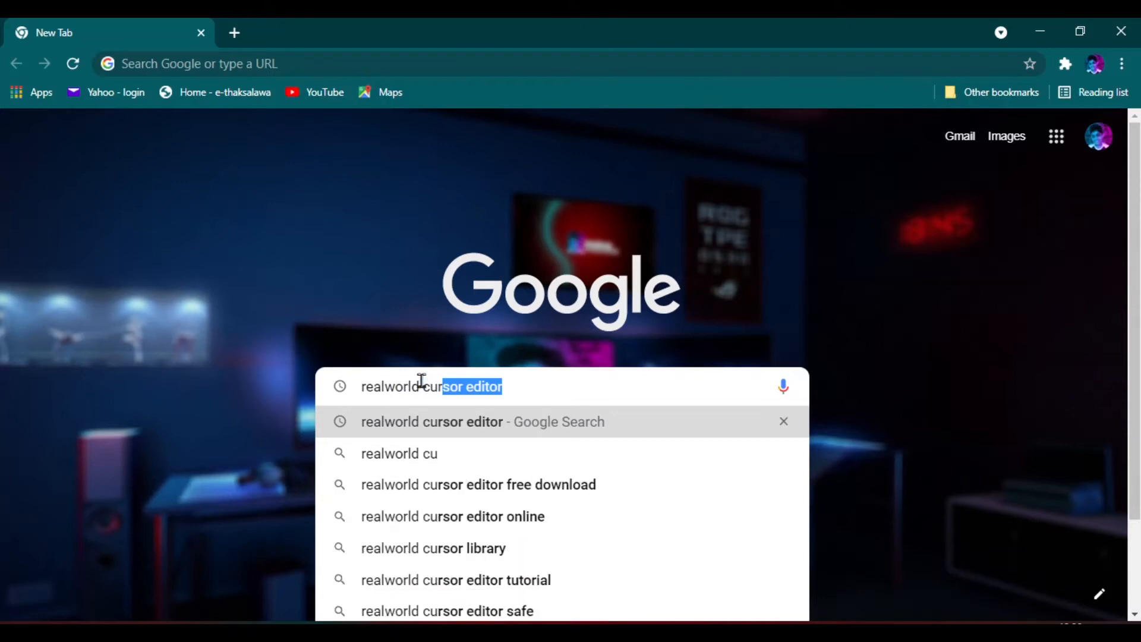
{"action": "type", "text": "sor"}
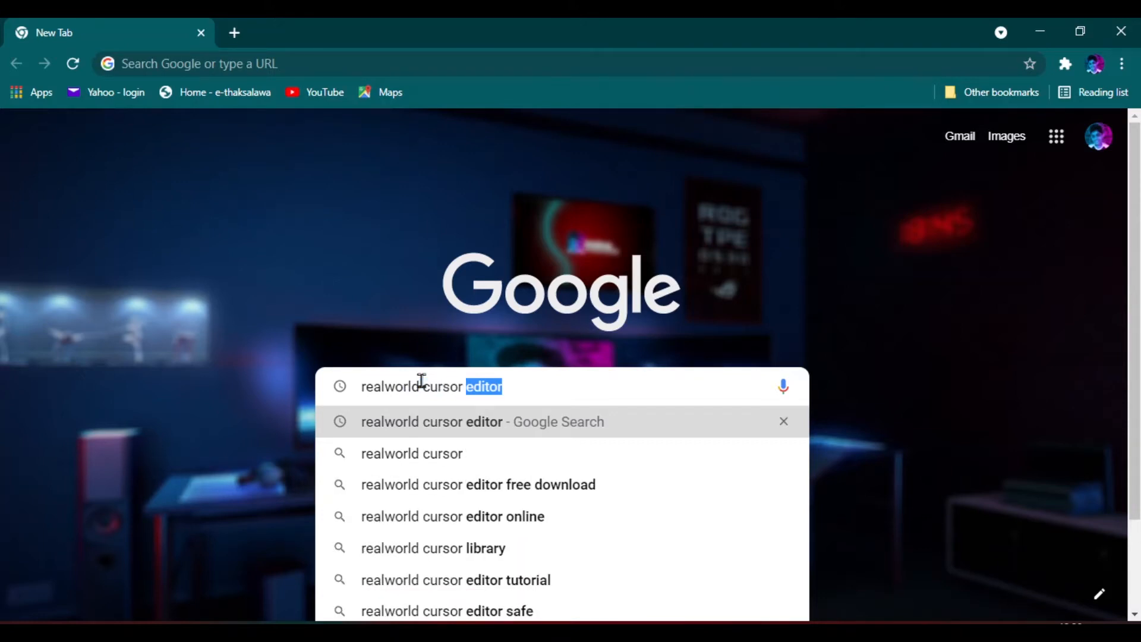
{"action": "type", "text": " editor"}
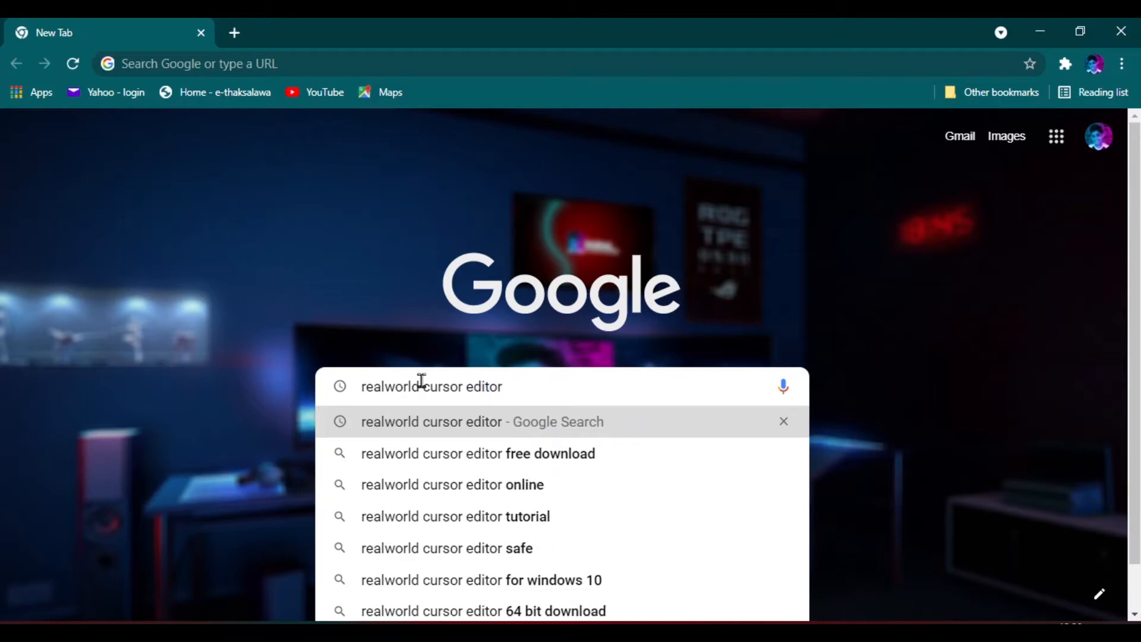
{"action": "key", "text": "Return"}
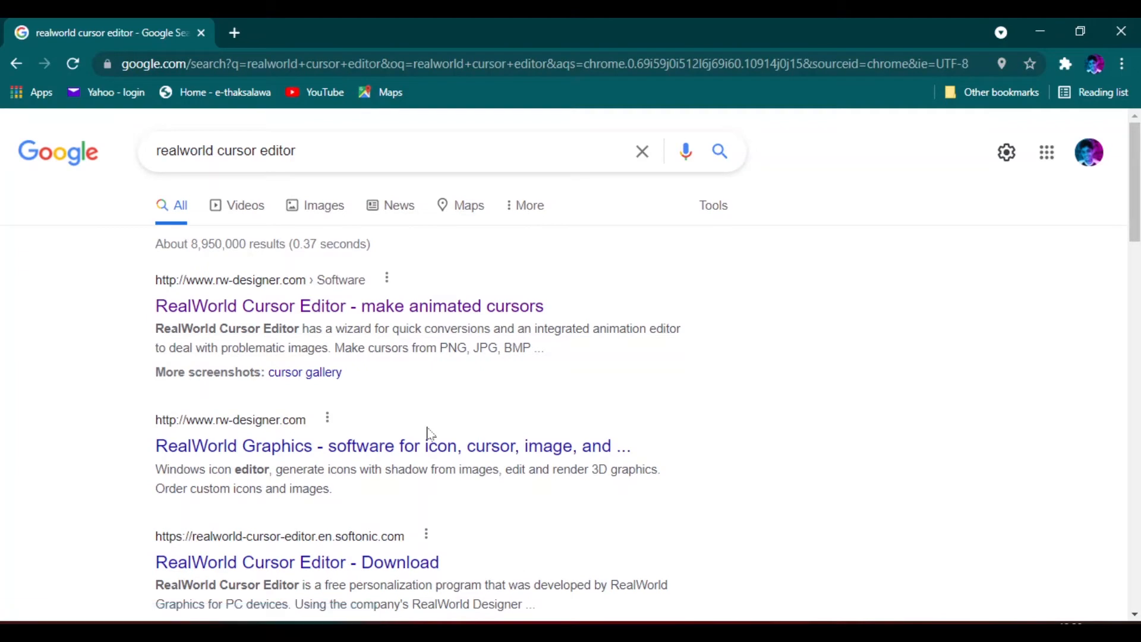
- Open the rw-designer.com page for RealWorld Cursor Editor and download the RWCursorEditor32.msi installer
{"action": "left_click", "coordinate": [458, 307]}
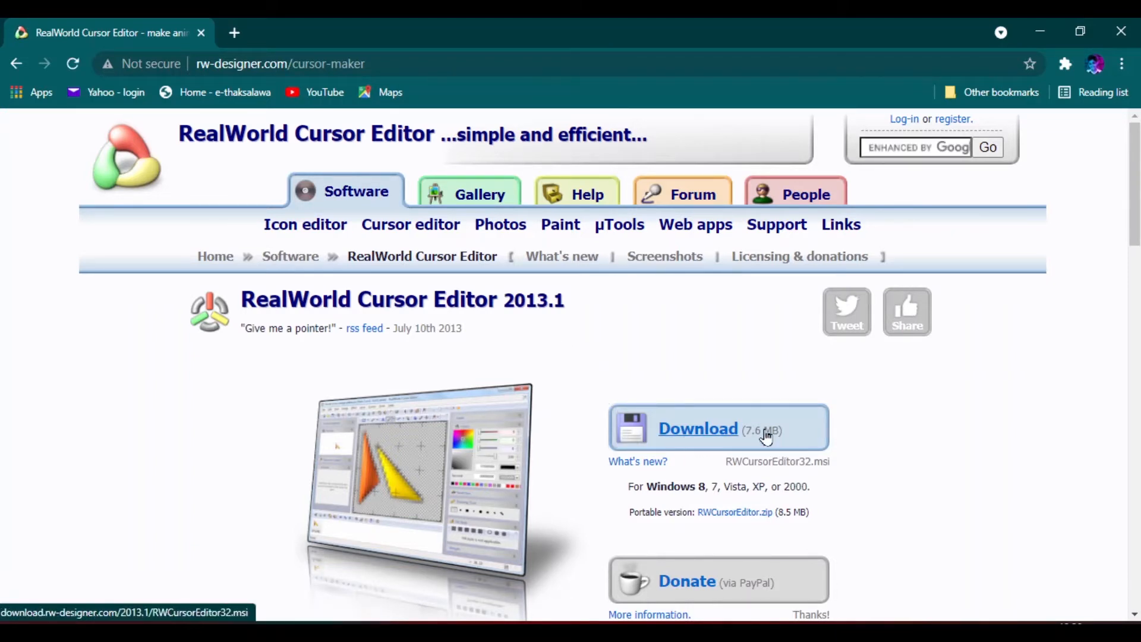
{"action": "left_click", "coordinate": [696, 439]}
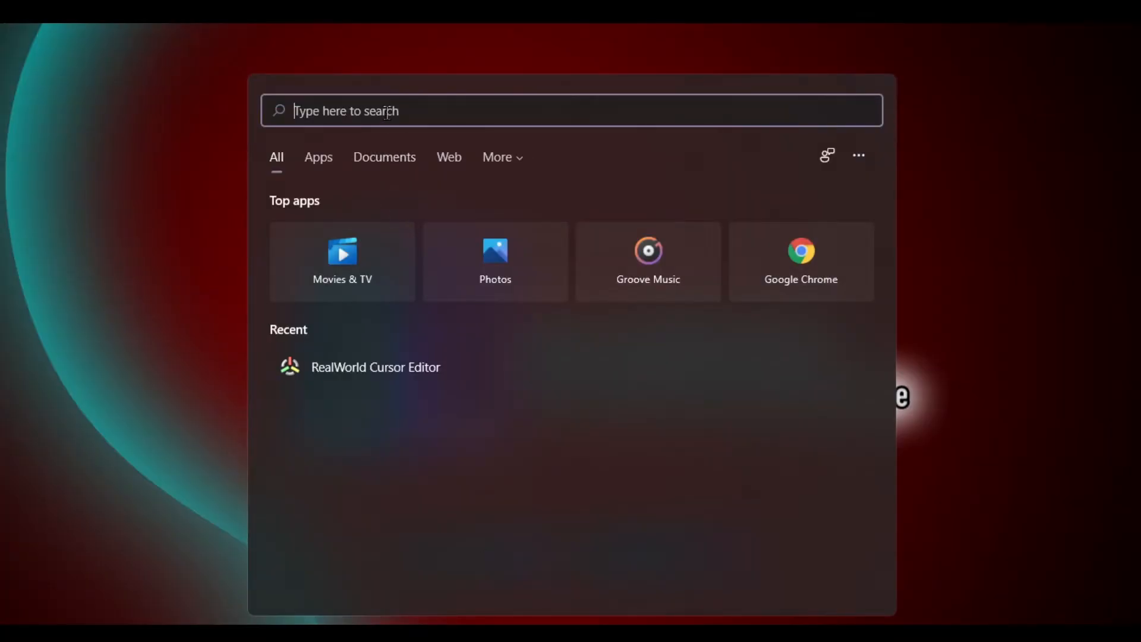
- Launch RealWorld Cursor Editor and create a new mouse cursor with canvas size 32 and 32-bit smooth-edge color depth
{"action": "type", "text": "real"}
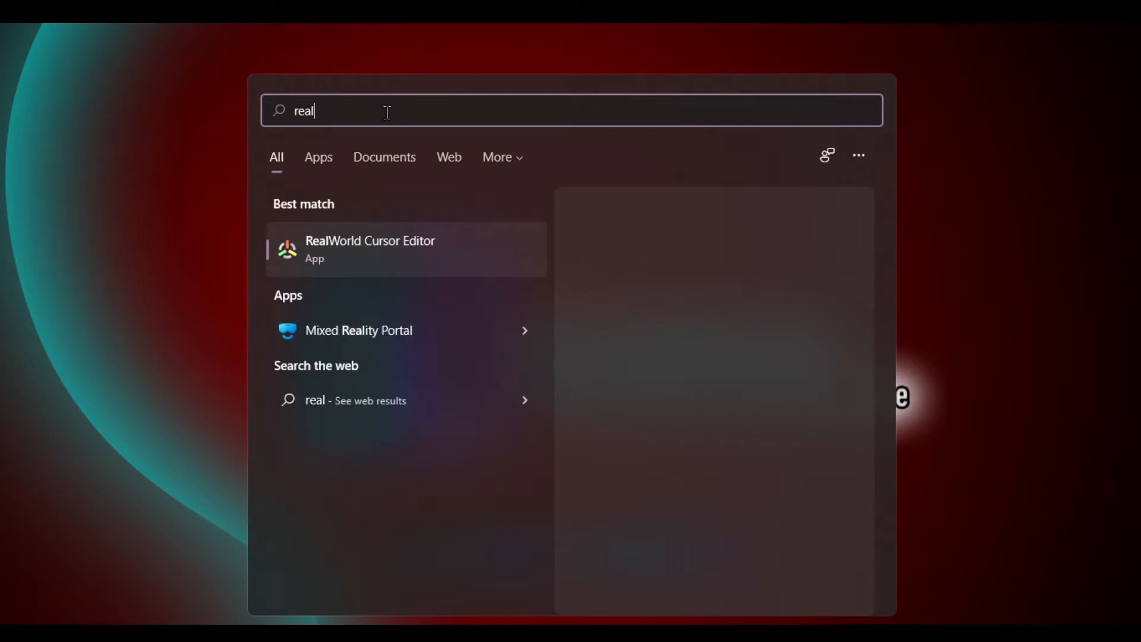
{"action": "left_click", "coordinate": [630, 372]}
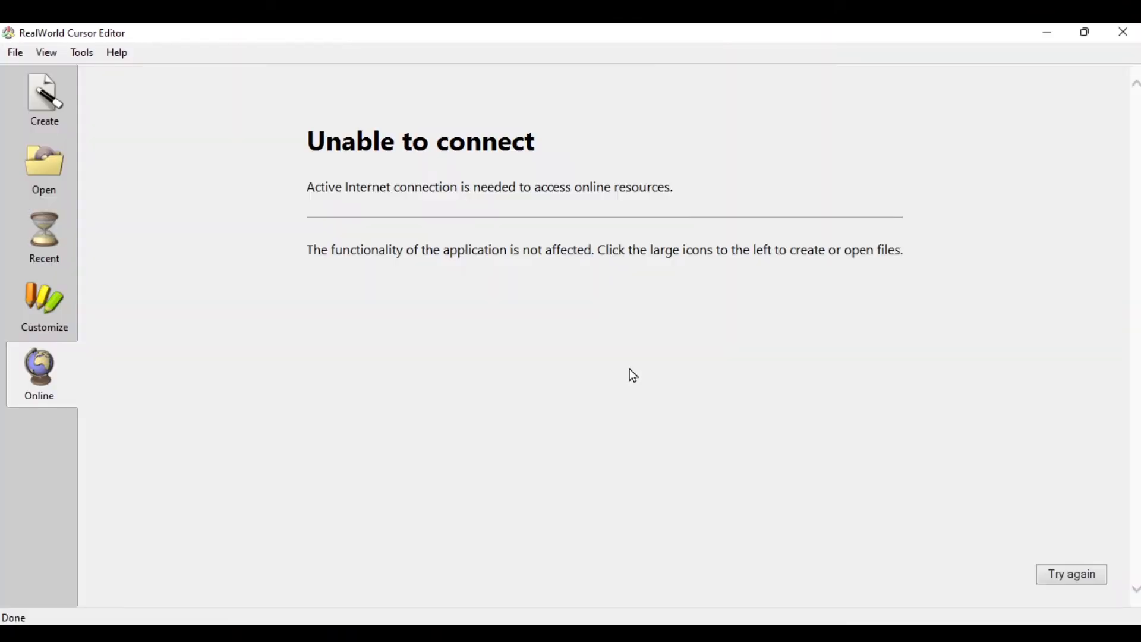
{"action": "left_click", "coordinate": [48, 129]}
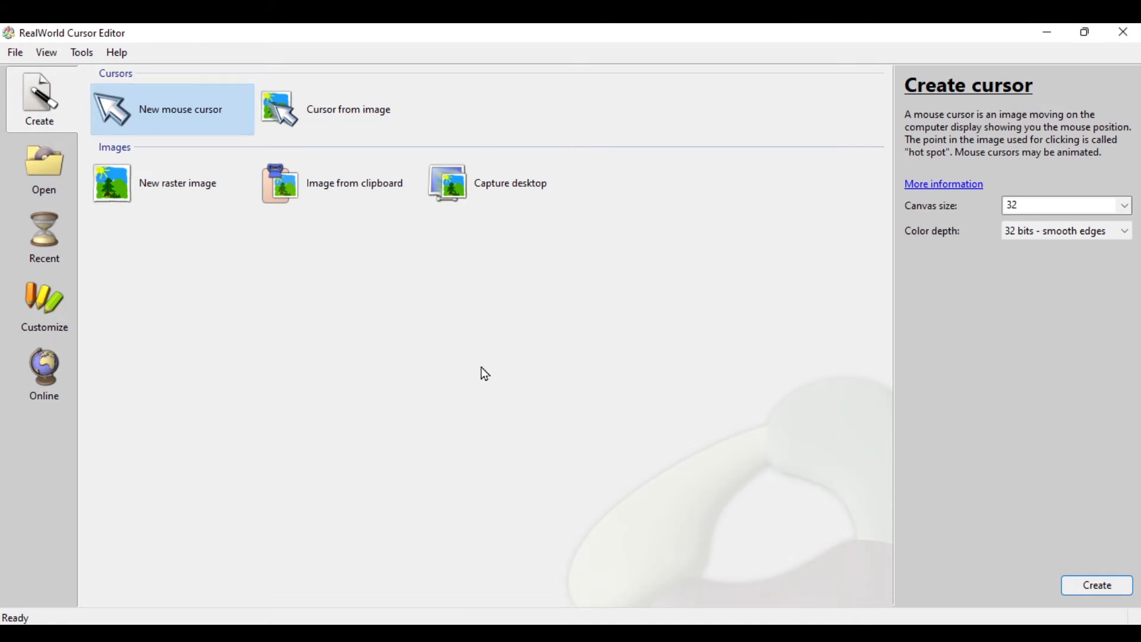
{"action": "left_click", "coordinate": [1081, 587]}
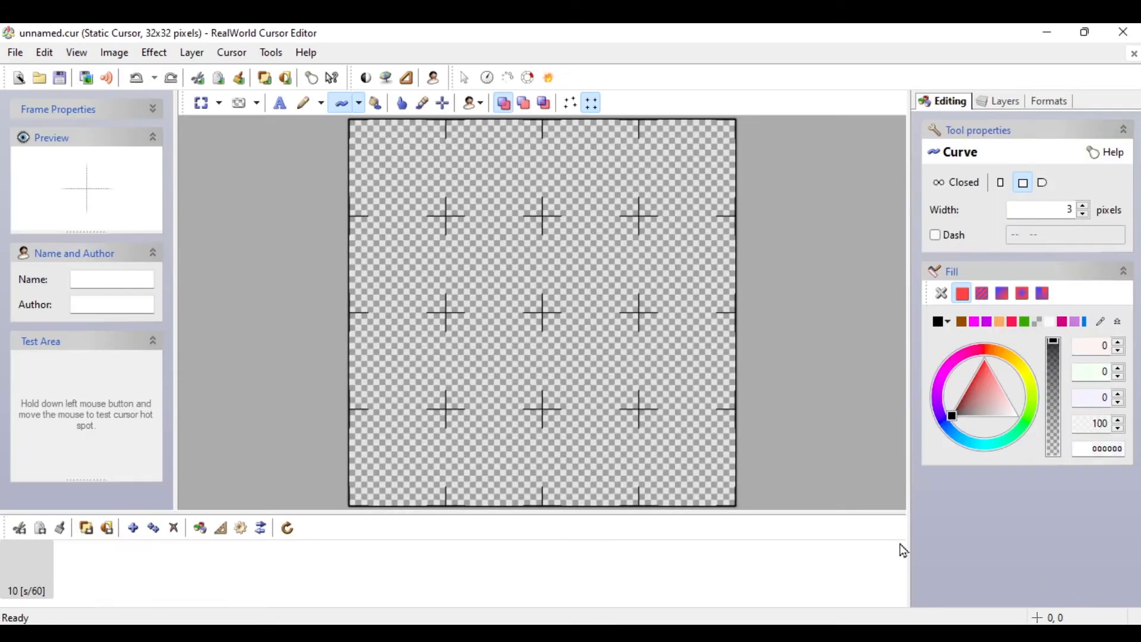
- Start an up-left arrow shape with a yellow secondary fill color and an orange fill color
{"action": "left_click", "coordinate": [468, 102]}
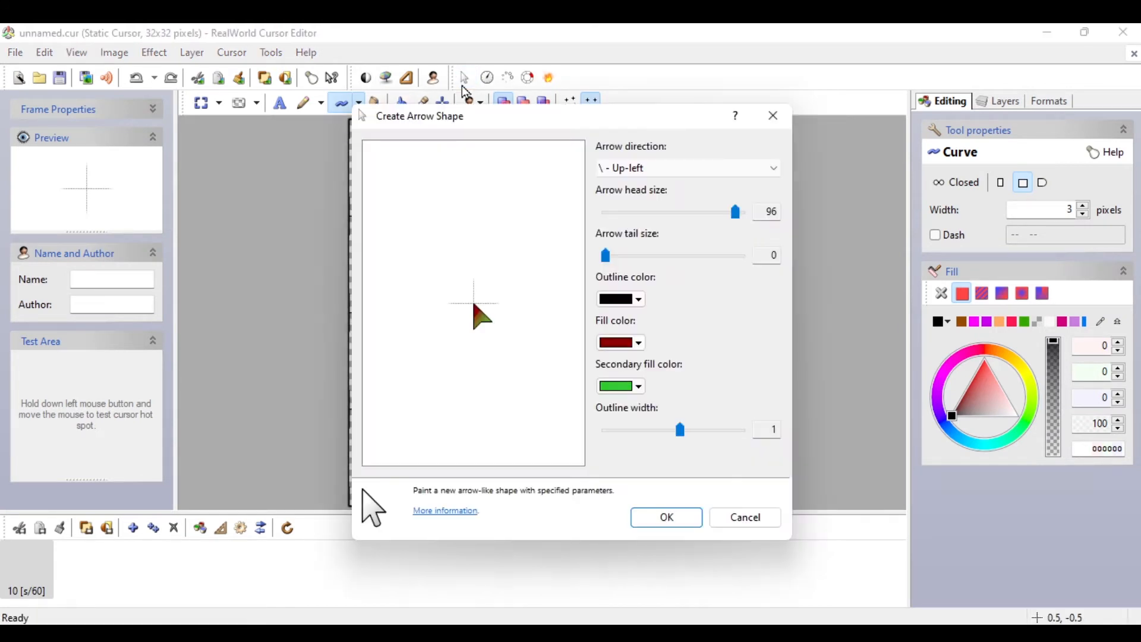
{"action": "left_click", "coordinate": [623, 388]}
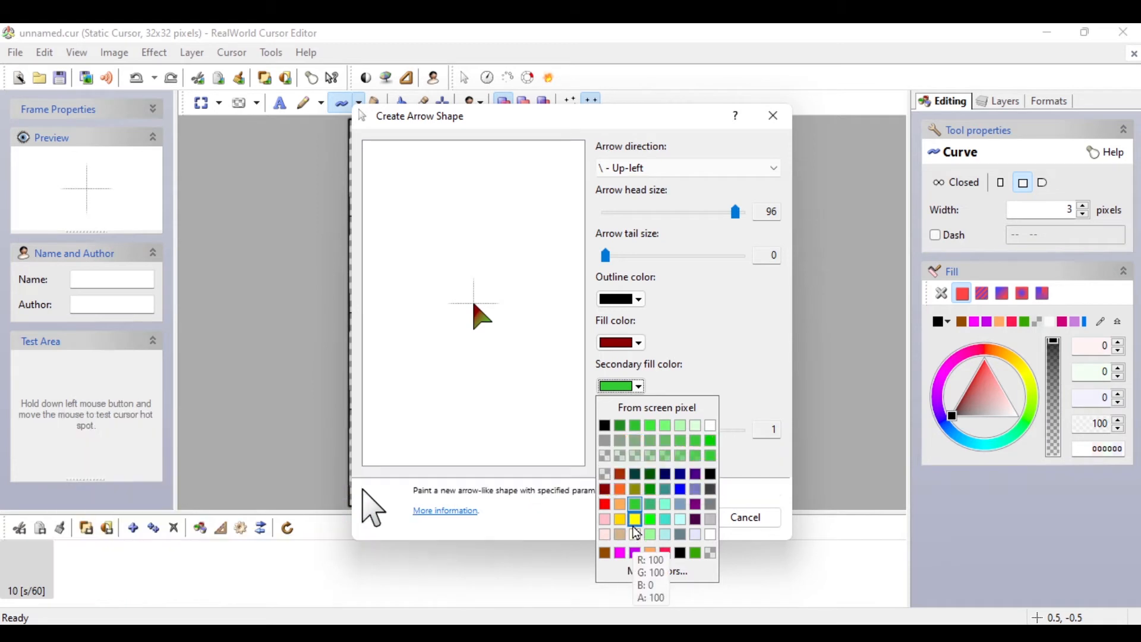
{"action": "left_click", "coordinate": [635, 519]}
{"action": "left_click", "coordinate": [637, 343]}
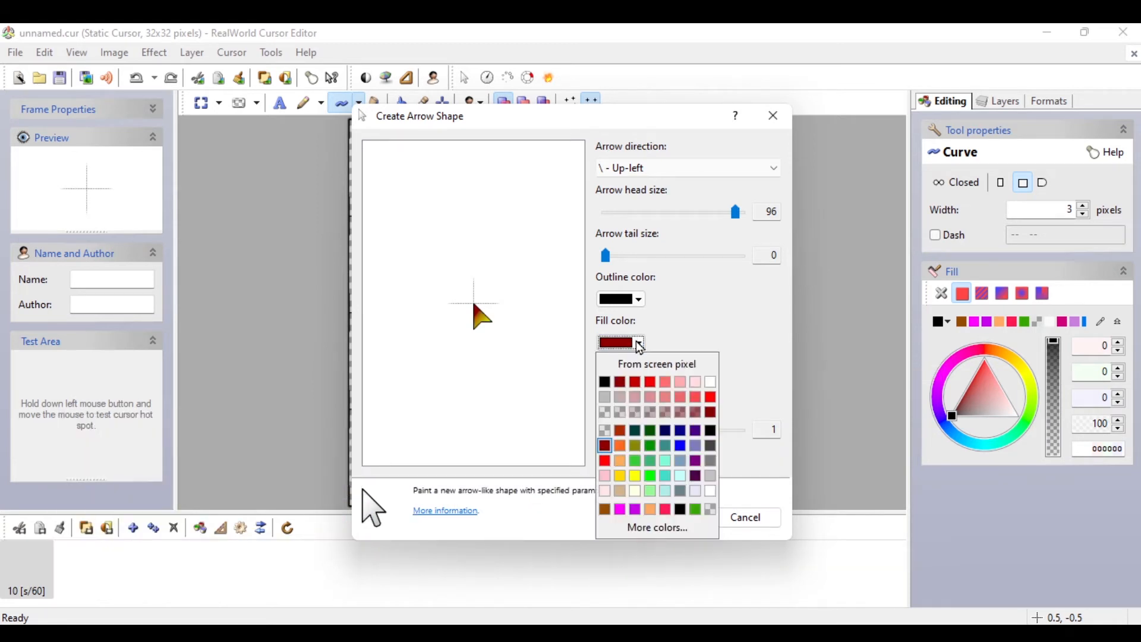
{"action": "left_click", "coordinate": [621, 447]}
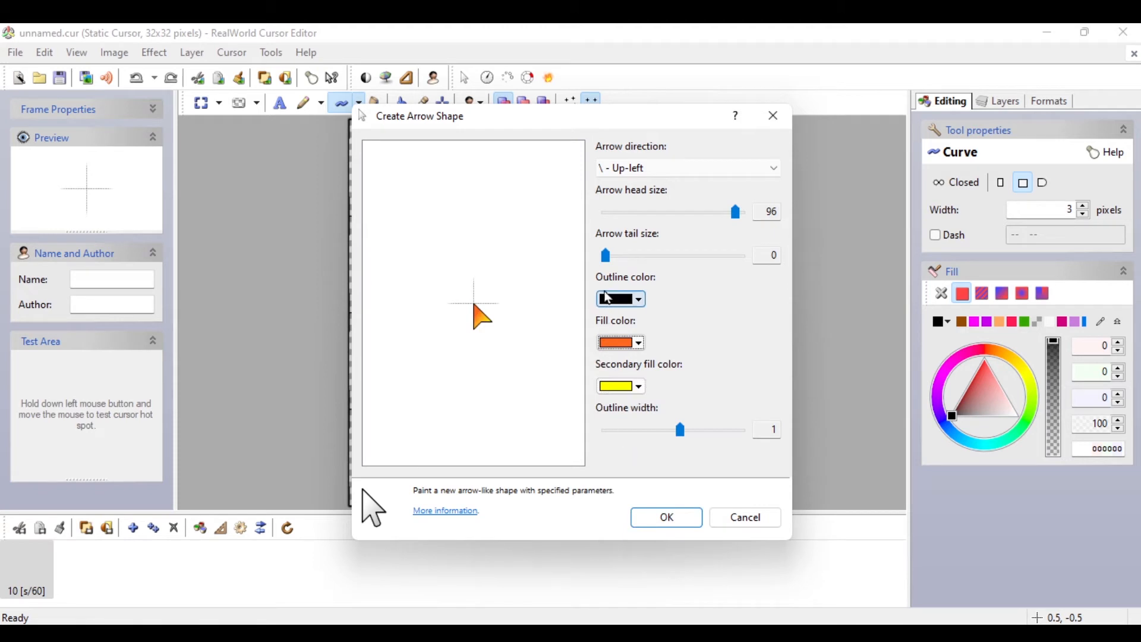
- Keep the arrow's outline black, adjust its outline width, and apply the arrow shape to the canvas
{"action": "left_click", "coordinate": [624, 302]}
{"action": "left_click", "coordinate": [626, 303]}
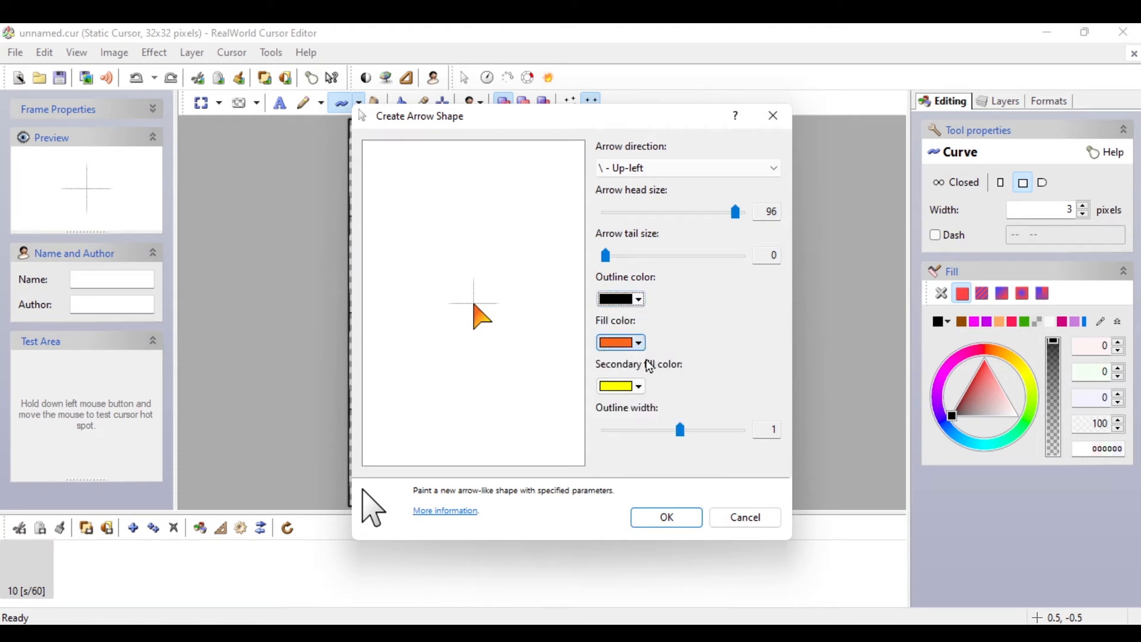
{"action": "mouse_move", "coordinate": [681, 429]}
{"action": "left_mouse_down"}
{"action": "mouse_move", "coordinate": [659, 427]}
{"action": "mouse_move", "coordinate": [701, 430]}
{"action": "left_mouse_up"}
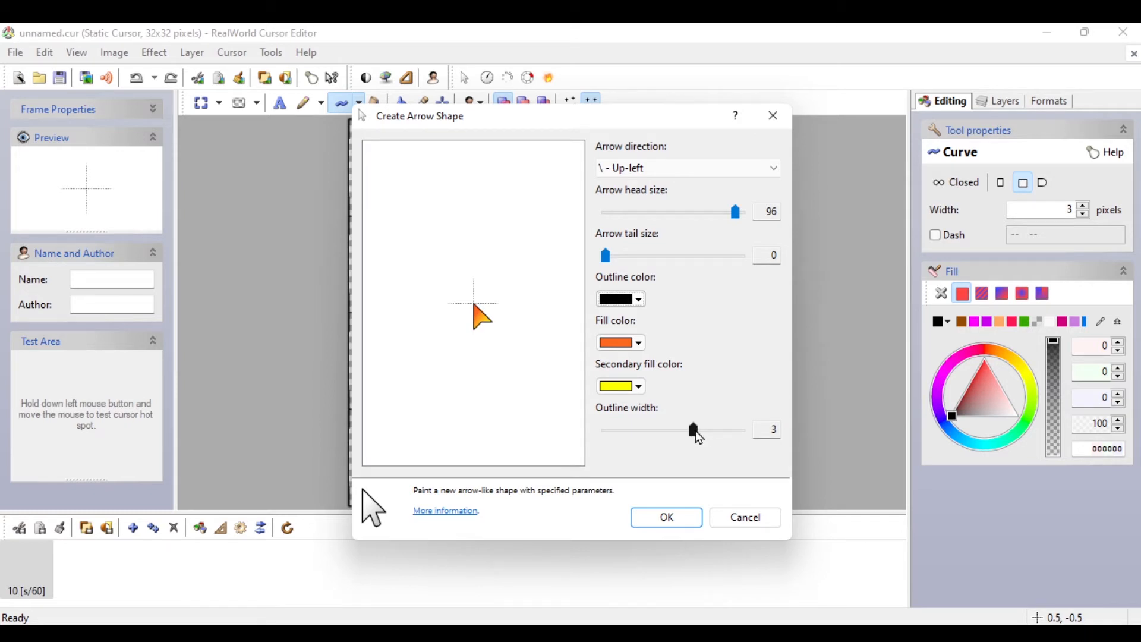
{"action": "left_click", "coordinate": [681, 518]}
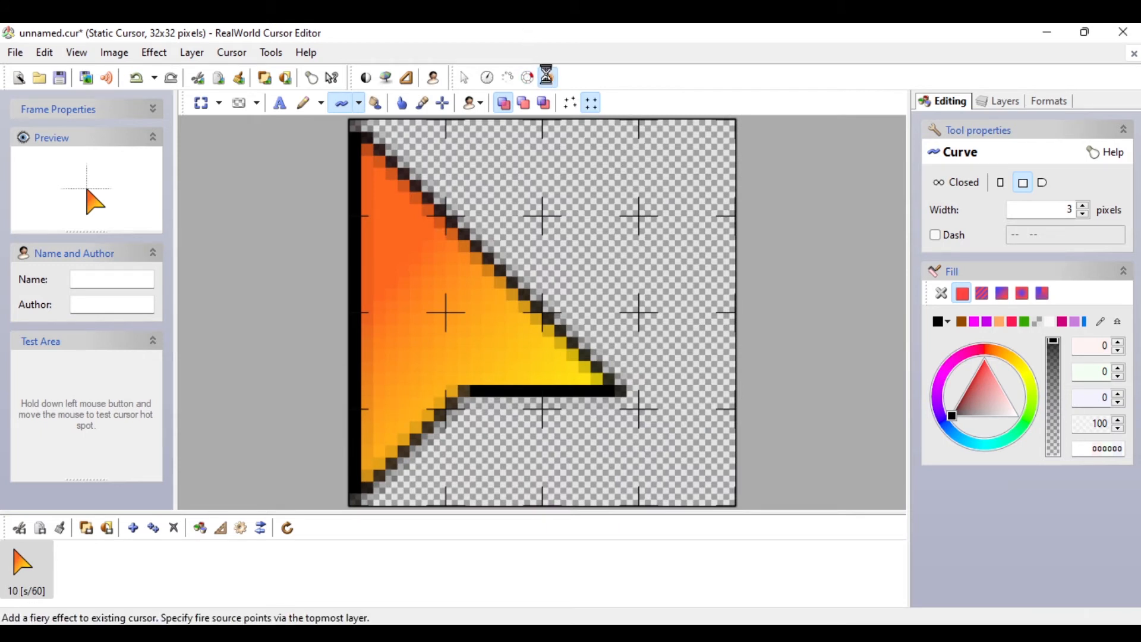
- Start a fire effect on the arrow and set its color to a custom dark red with R 45.8, G 1.9, B 0
{"action": "left_click", "coordinate": [547, 76]}
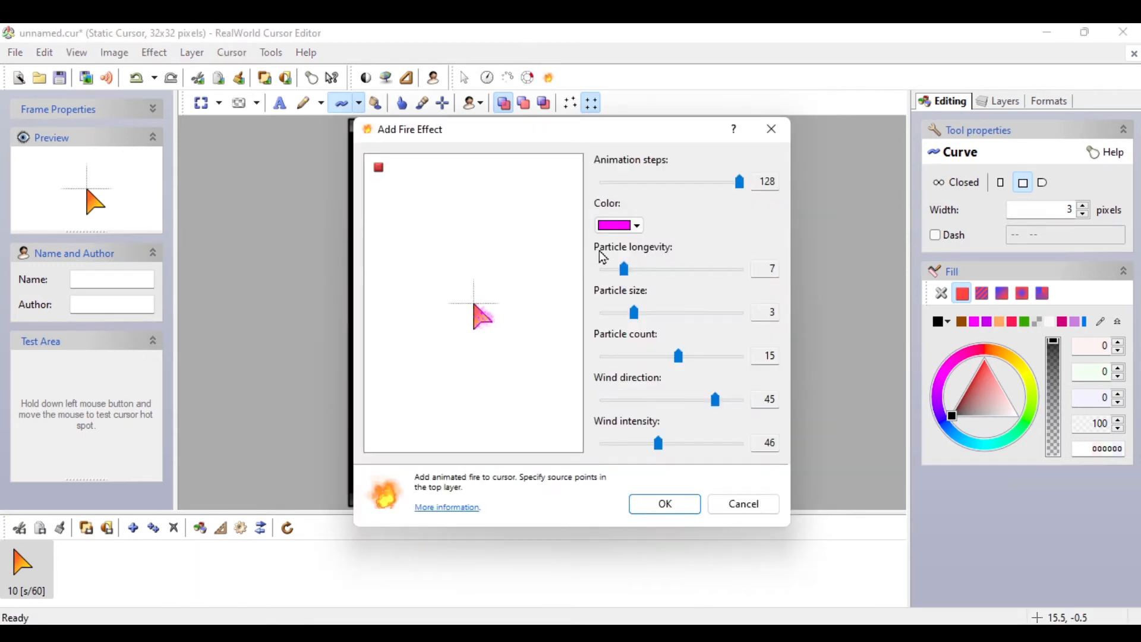
{"action": "left_click", "coordinate": [619, 232]}
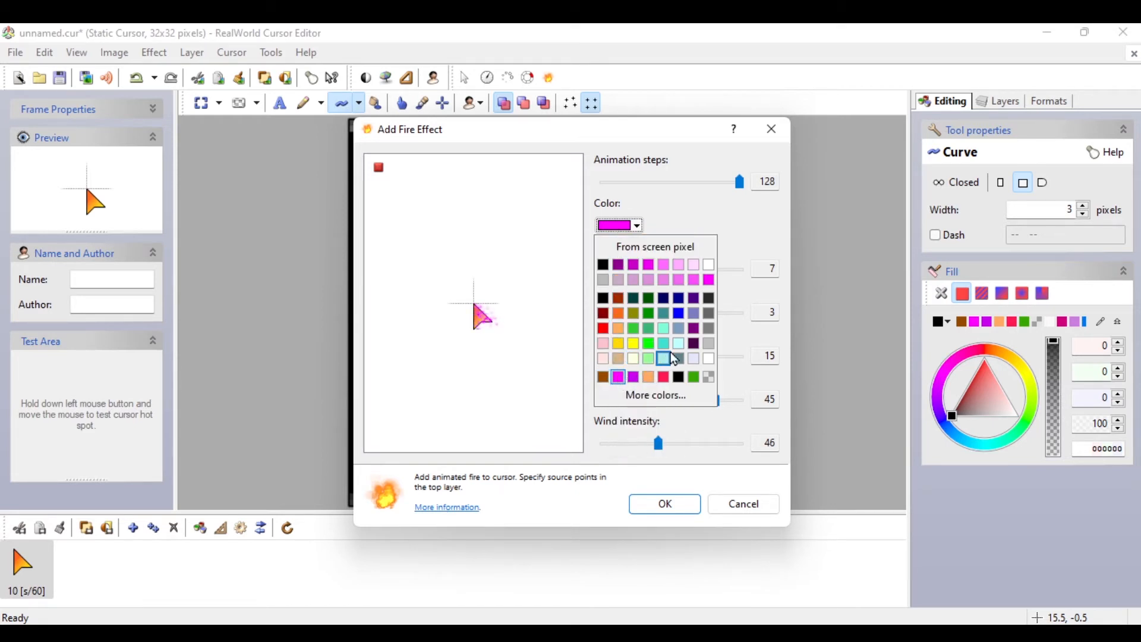
{"action": "left_click", "coordinate": [618, 298]}
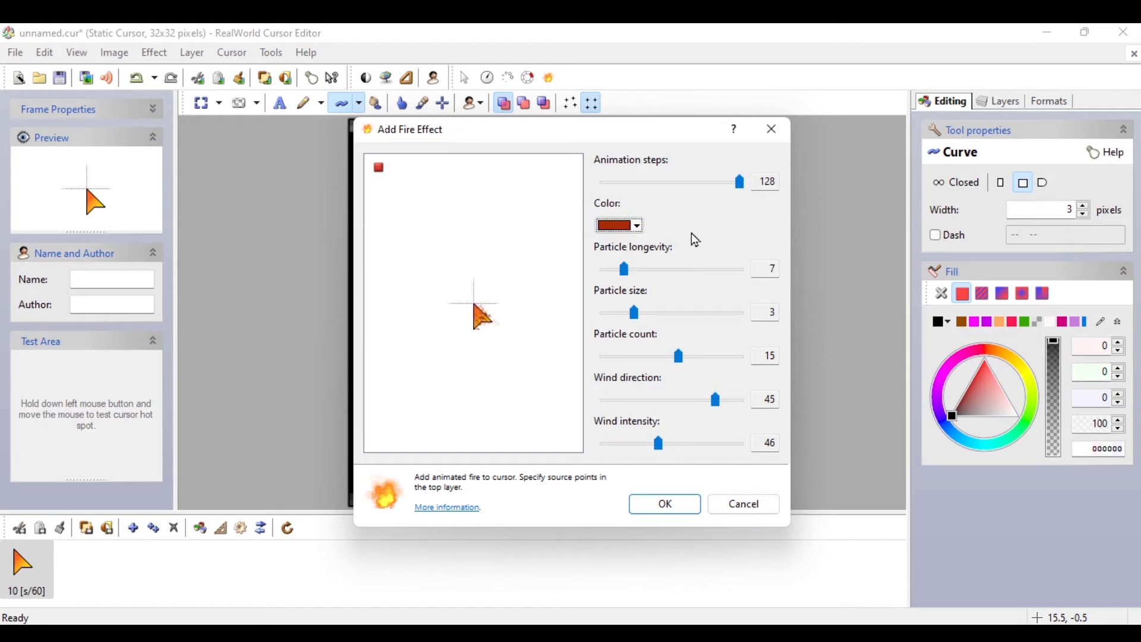
{"action": "left_click", "coordinate": [639, 232]}
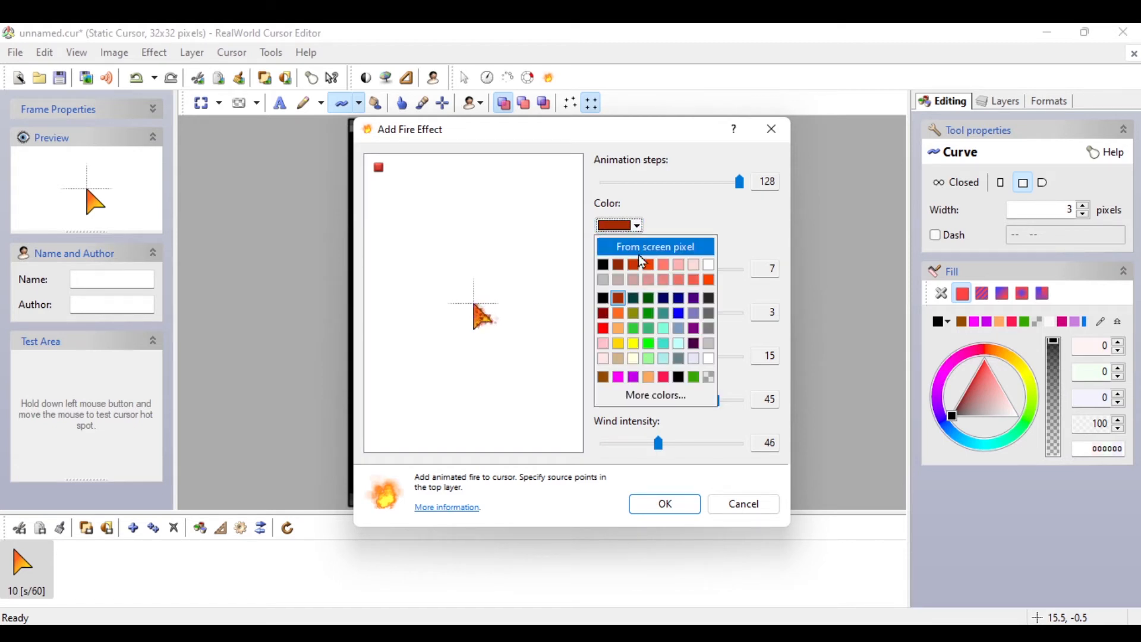
{"action": "left_click", "coordinate": [660, 402]}
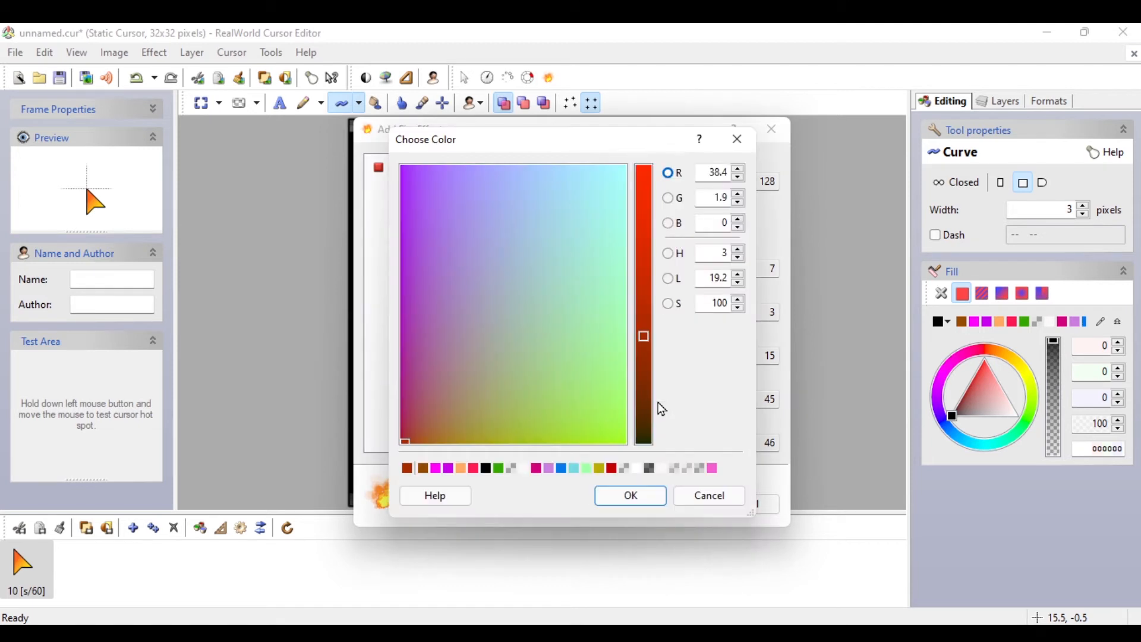
{"action": "mouse_move", "coordinate": [649, 303]}
{"action": "left_mouse_down"}
{"action": "mouse_move", "coordinate": [657, 172]}
{"action": "mouse_move", "coordinate": [614, 365]}
{"action": "mouse_move", "coordinate": [618, 324]}
{"action": "left_mouse_up"}
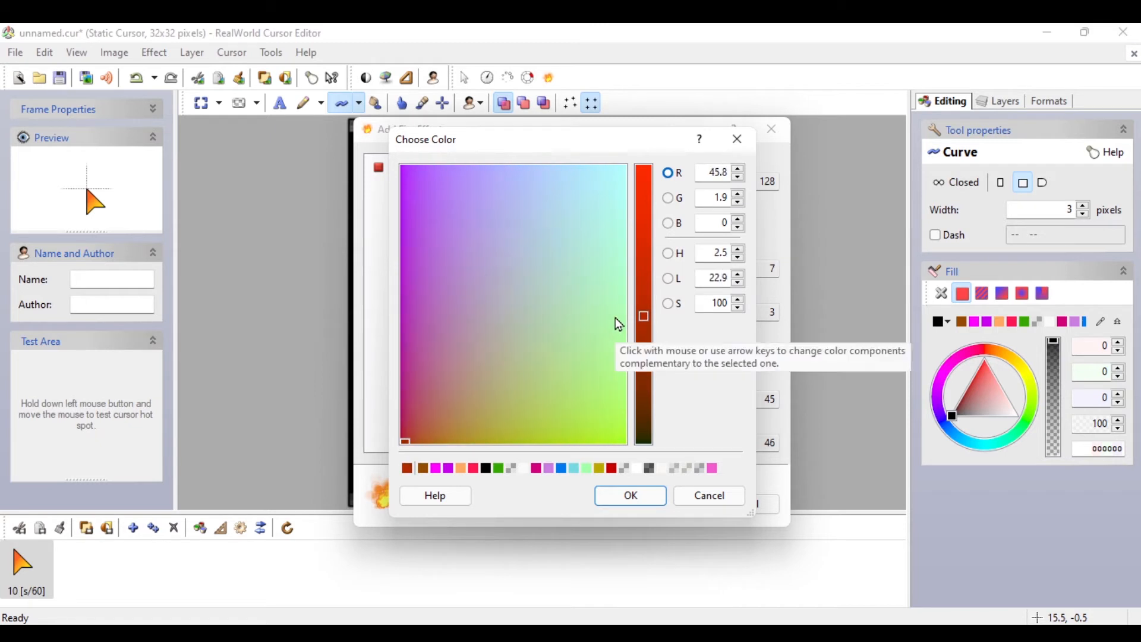
{"action": "left_click", "coordinate": [625, 494]}
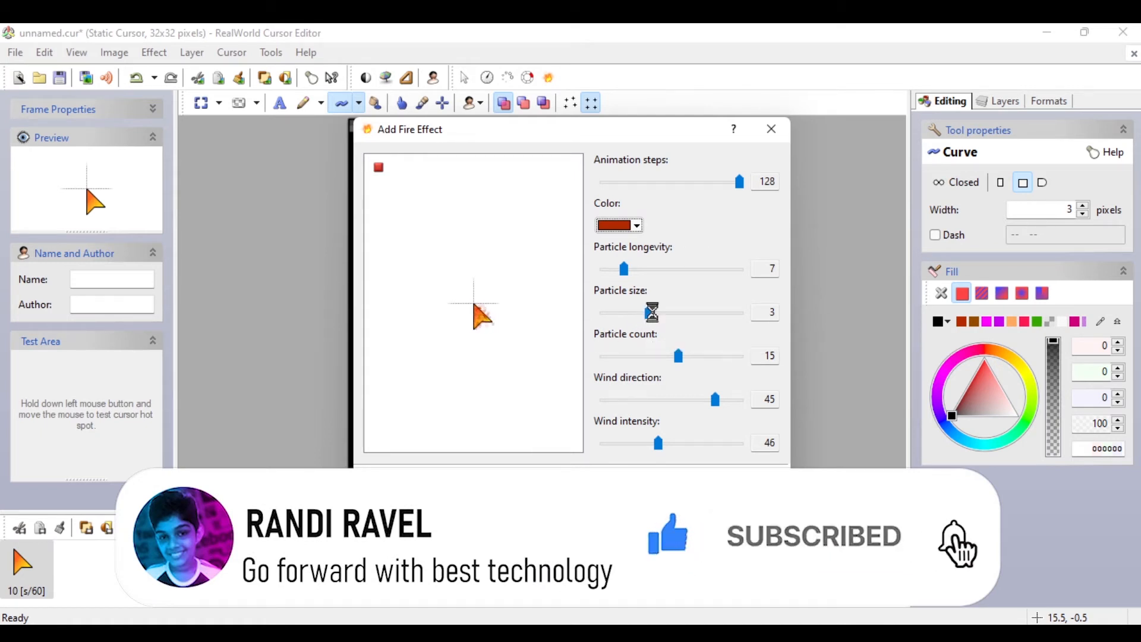
- Set the fire effect's particle size to 4, raise the particle count above 15, and apply the effect
{"action": "left_click", "coordinate": [681, 314]}
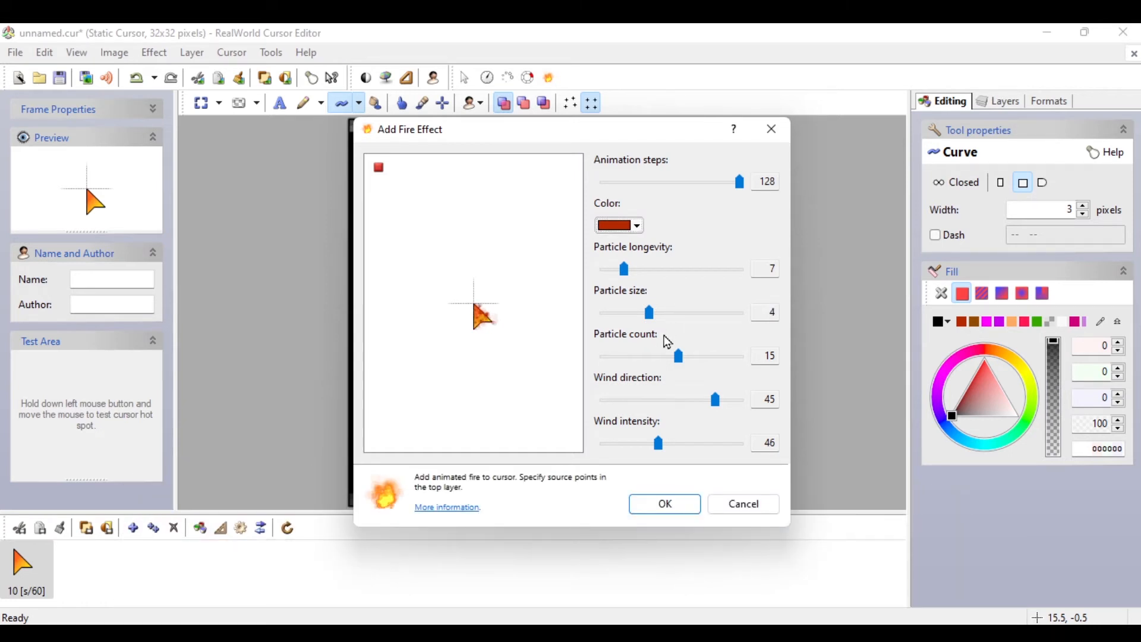
{"action": "left_click_drag", "start_coordinate": [678, 358], "coordinate": [700, 358]}
{"action": "left_click", "coordinate": [665, 505]}
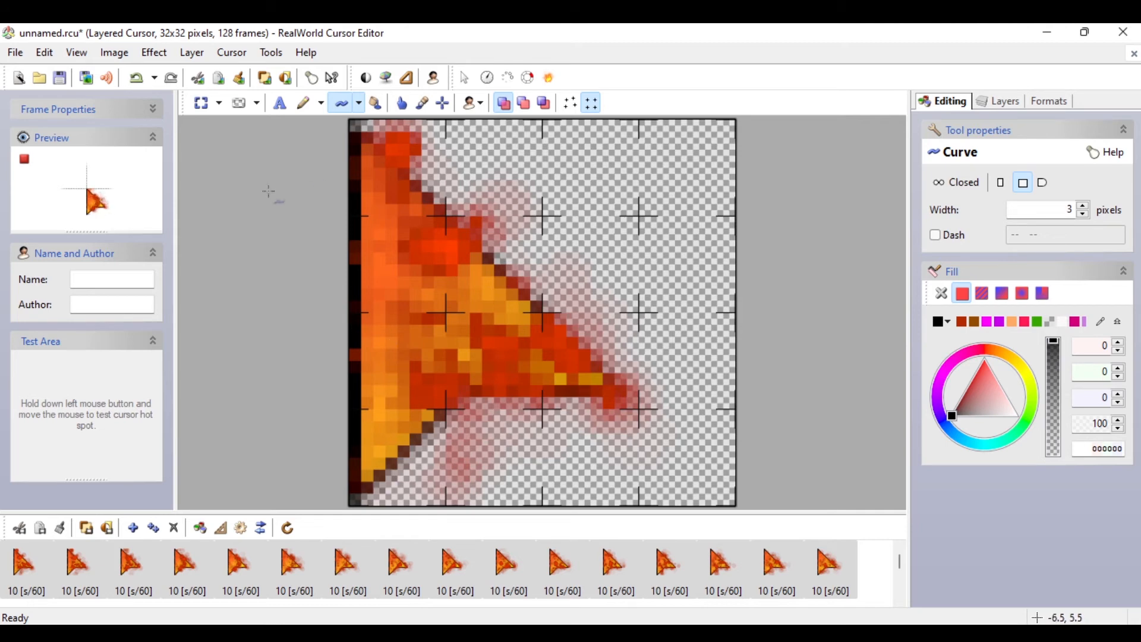
- Save the cursor to the Desktop as an animated cursor file named "My animated cursor file"
{"action": "left_click", "coordinate": [13, 53]}
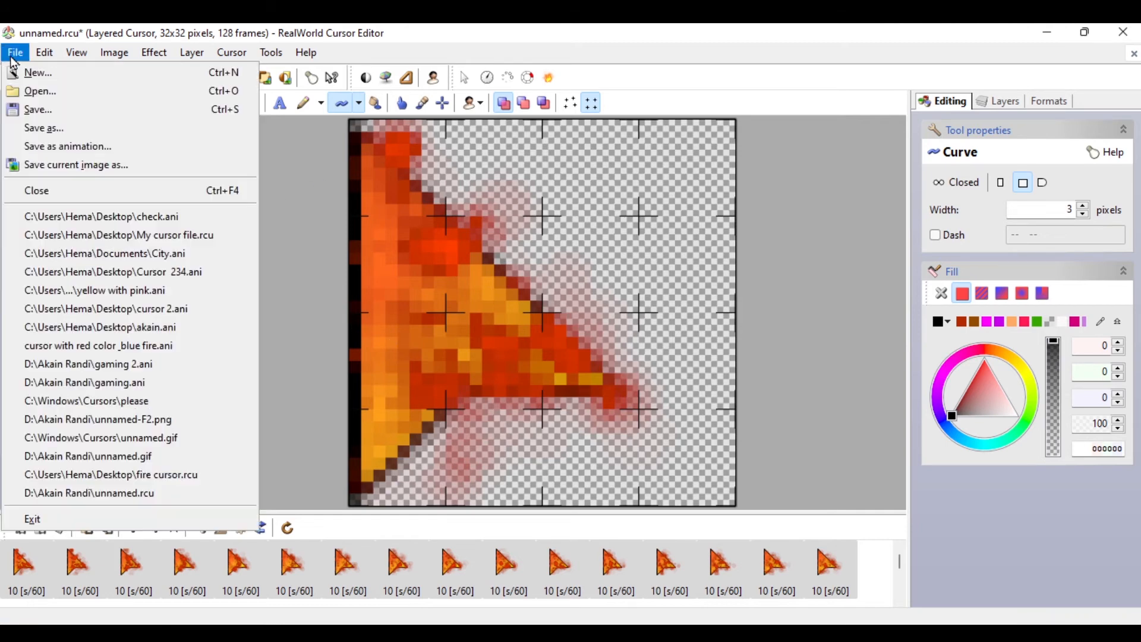
{"action": "left_click", "coordinate": [39, 129]}
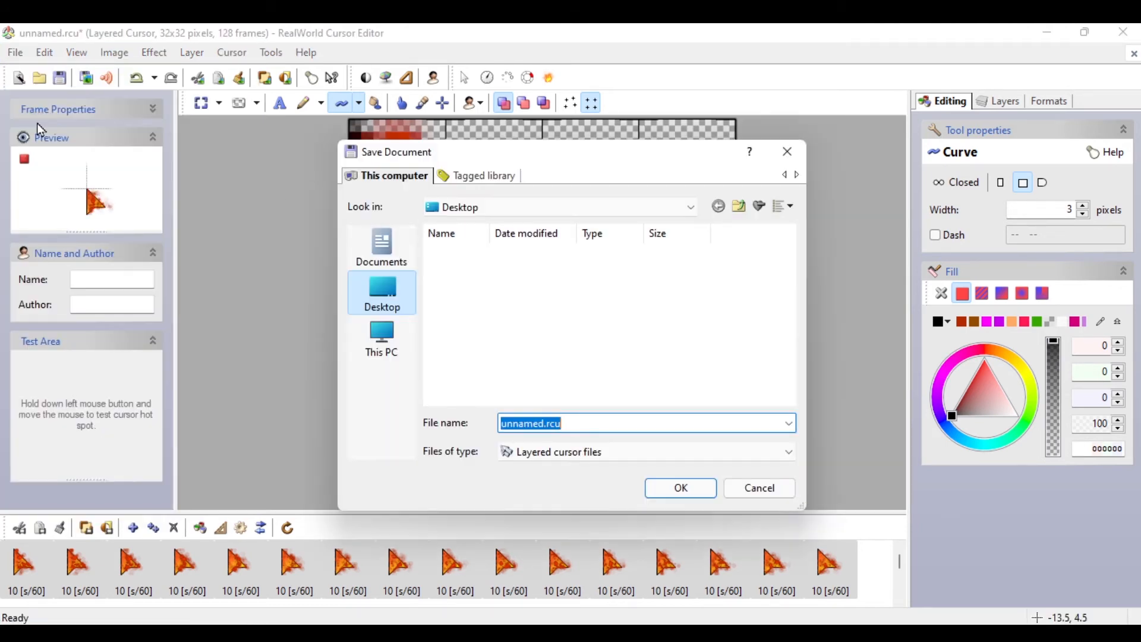
{"action": "left_click", "coordinate": [559, 453]}
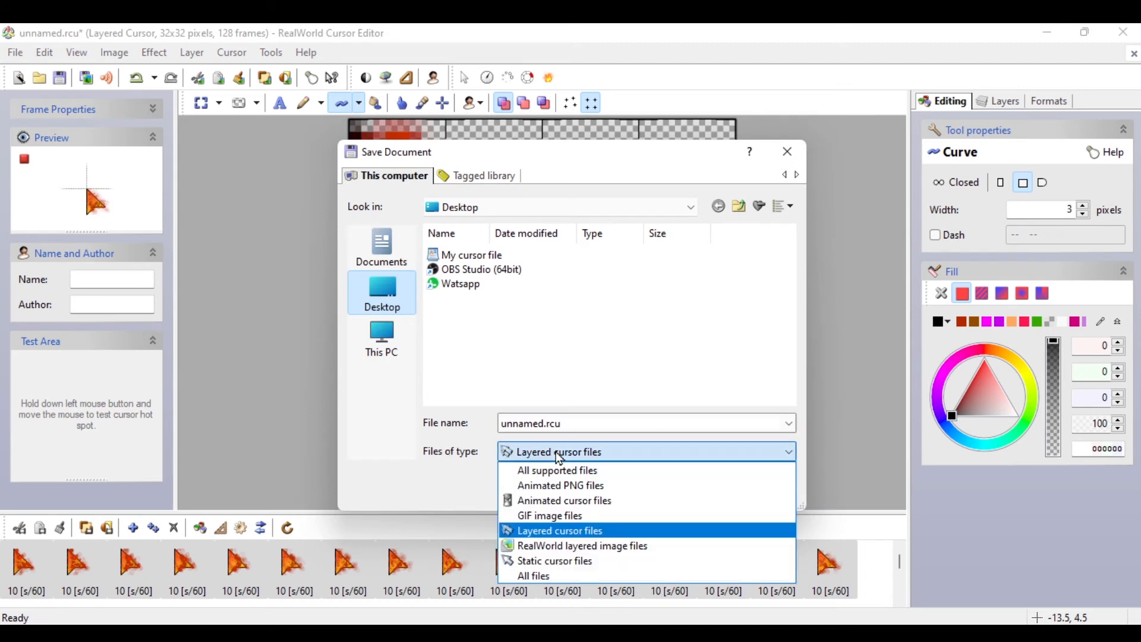
{"action": "left_click", "coordinate": [556, 500]}
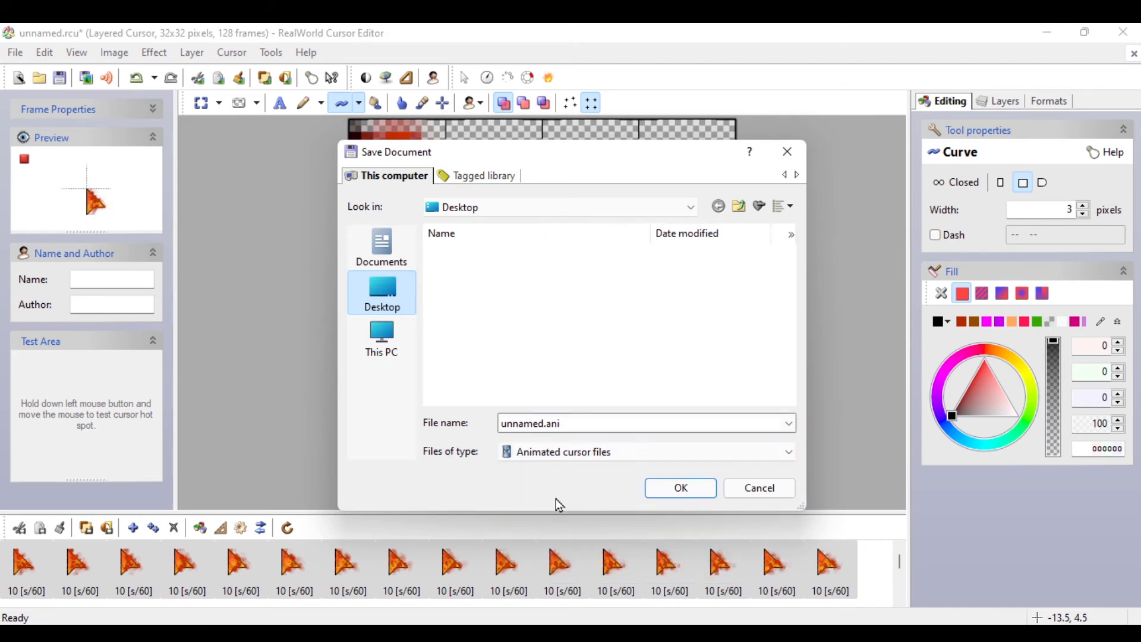
{"action": "double_click", "coordinate": [585, 424]}
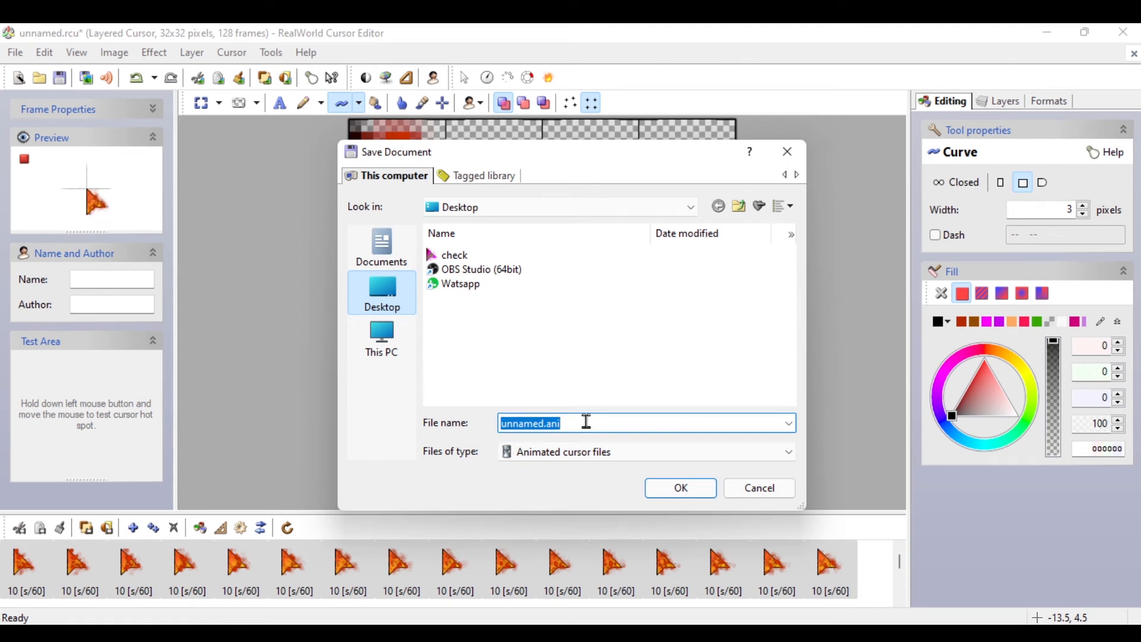
{"action": "type", "text": "M"}
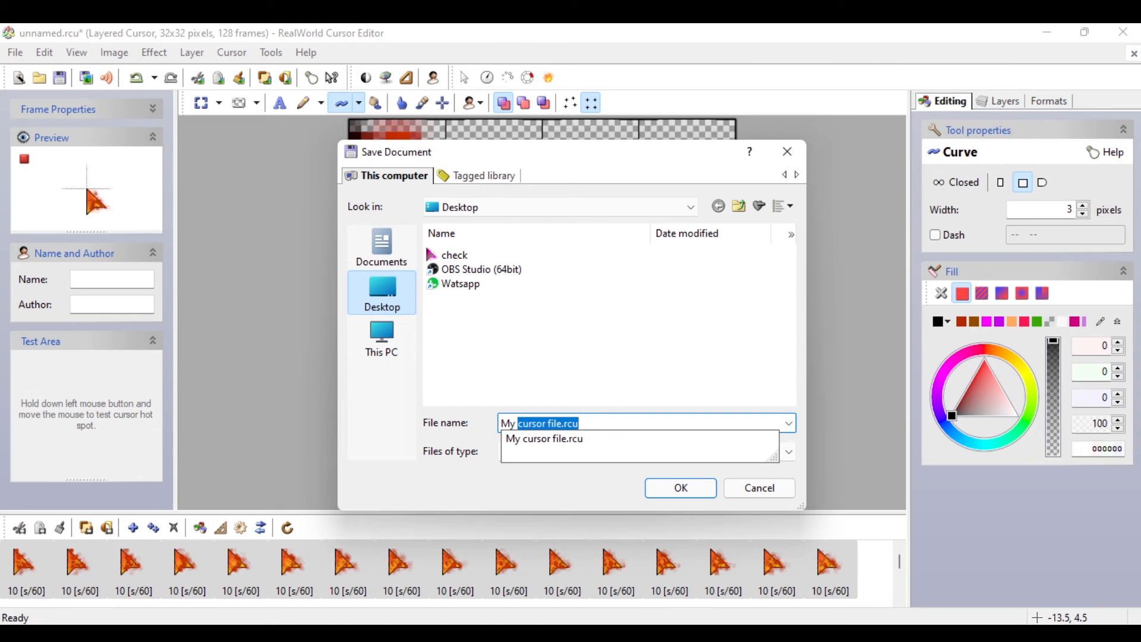
{"action": "type", "text": "y animated curso"}
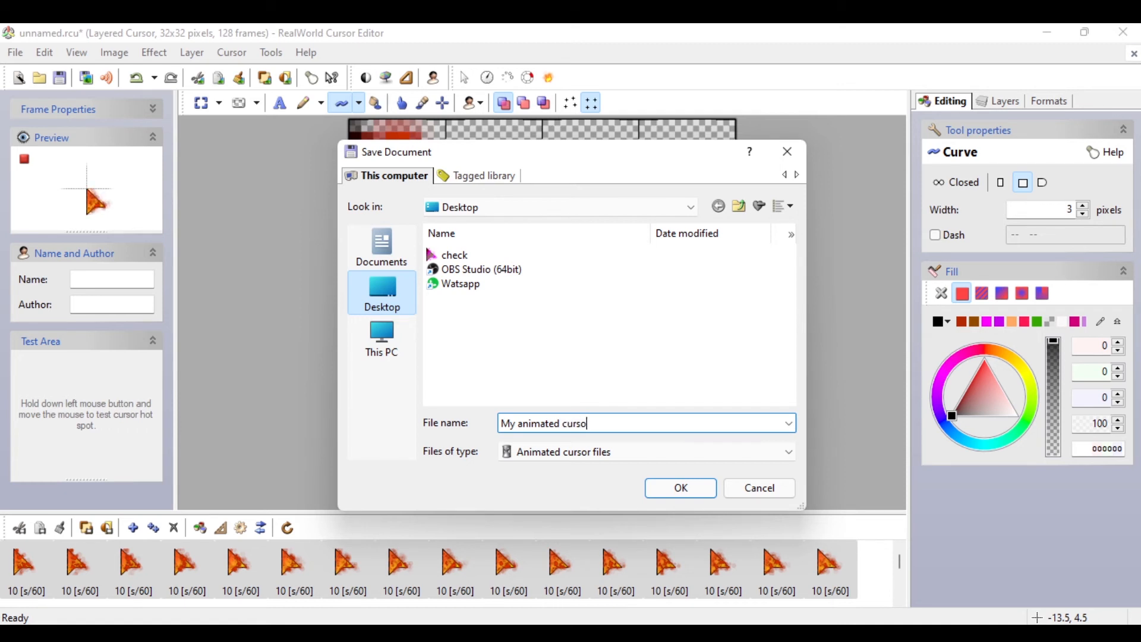
{"action": "type", "text": "file"}
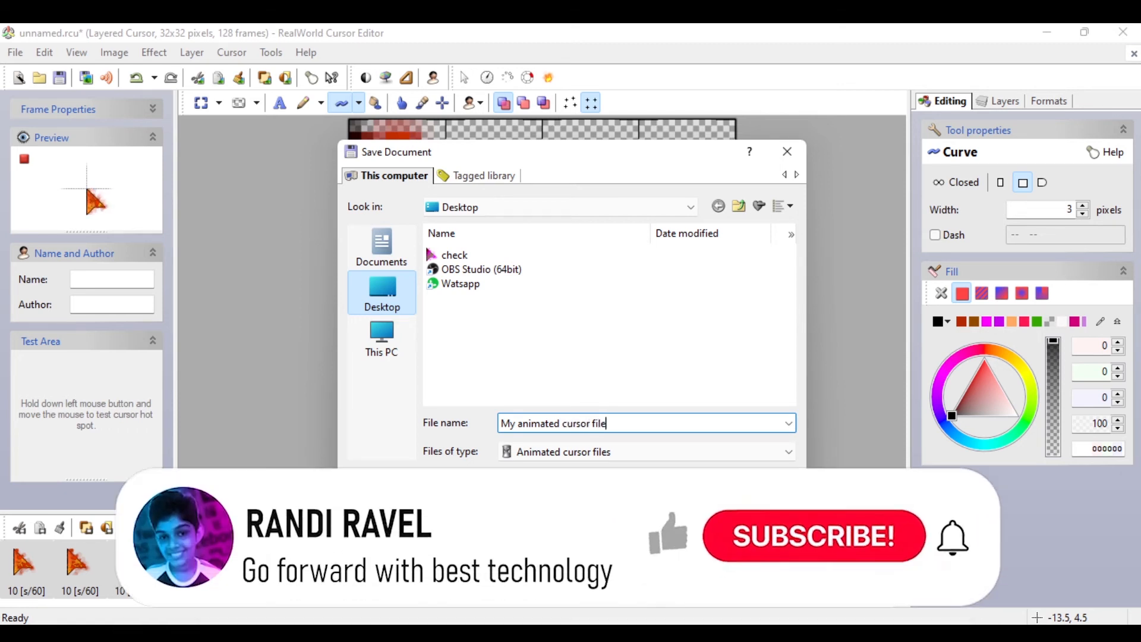
{"action": "key", "text": "Return"}
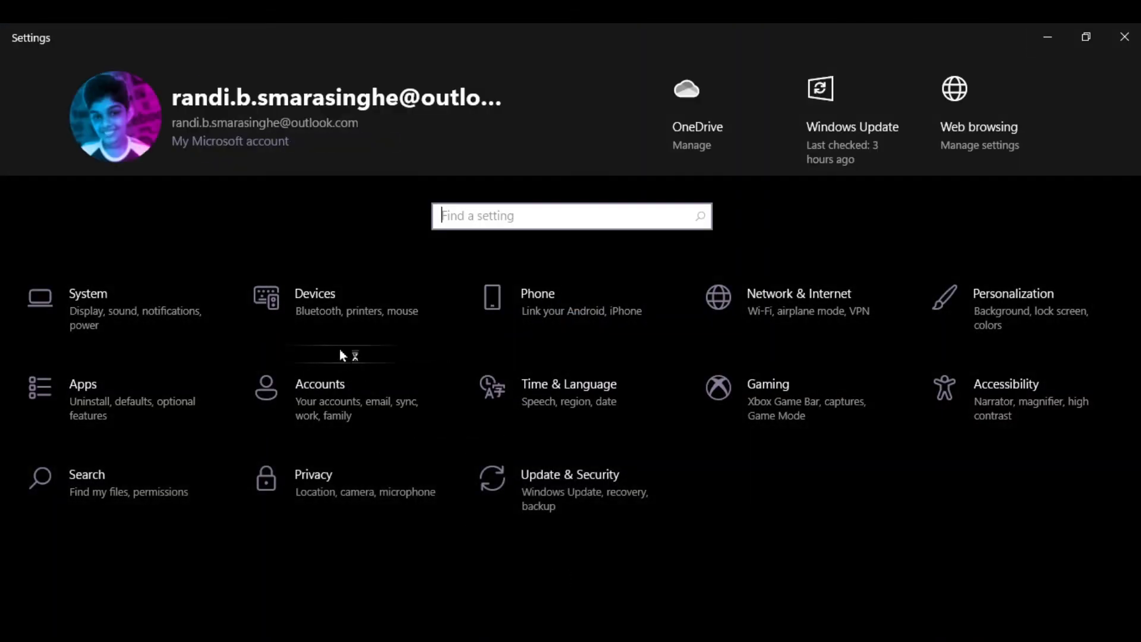
- In Windows Settings, open the pointer customization within the additional mouse options and toggle the pointer shadow
{"action": "left_click", "coordinate": [334, 315]}
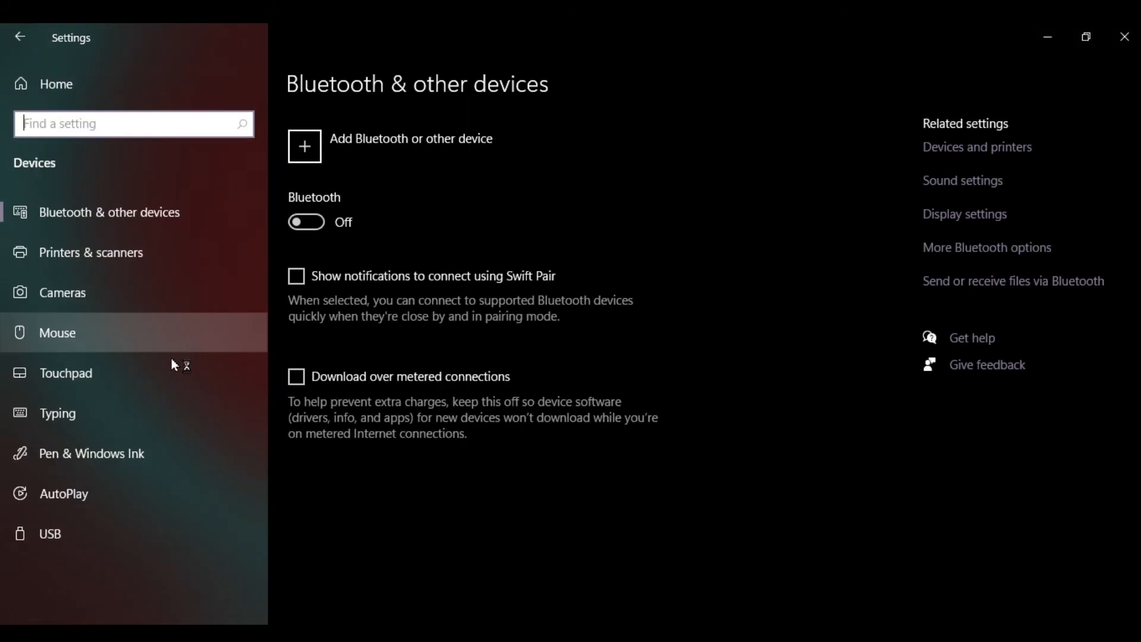
{"action": "left_click", "coordinate": [152, 339]}
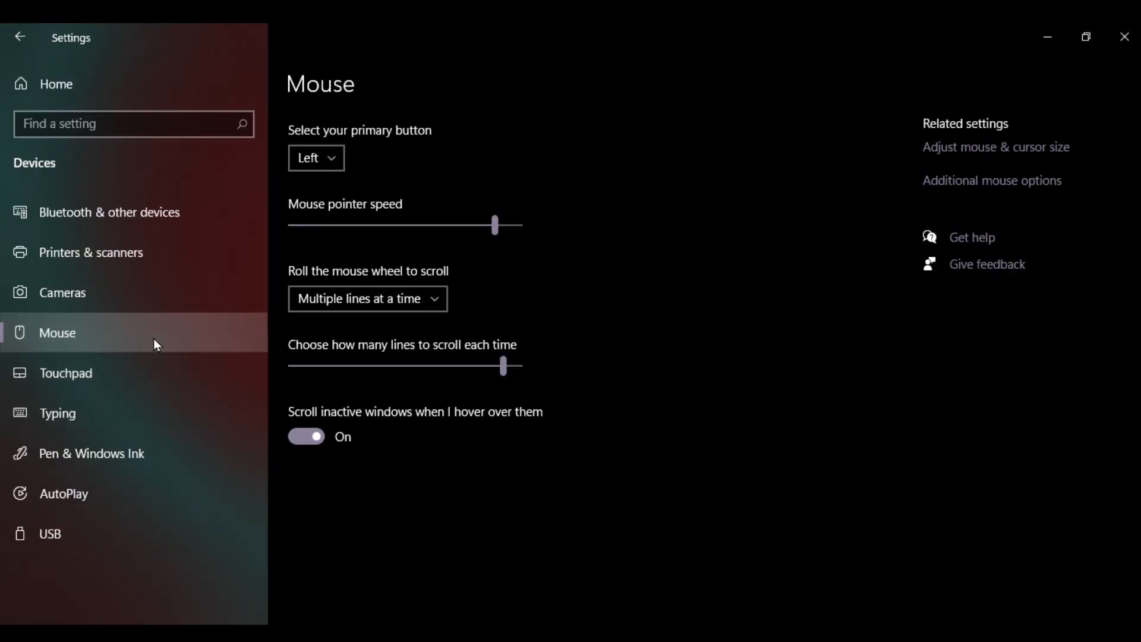
{"action": "left_click", "coordinate": [947, 189]}
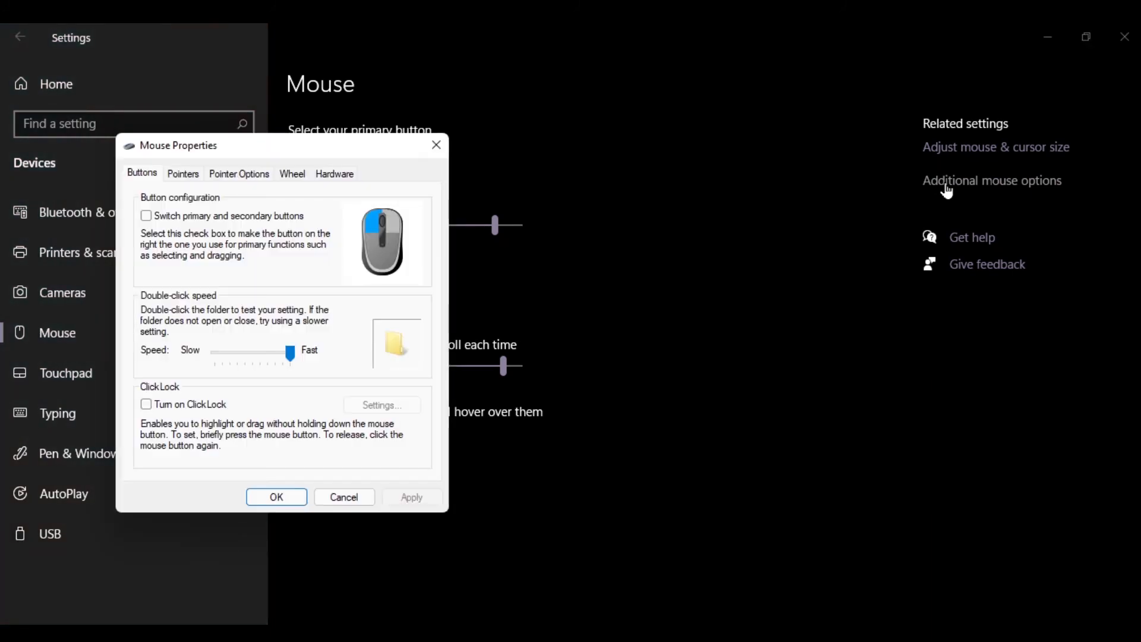
{"action": "left_click", "coordinate": [196, 178]}
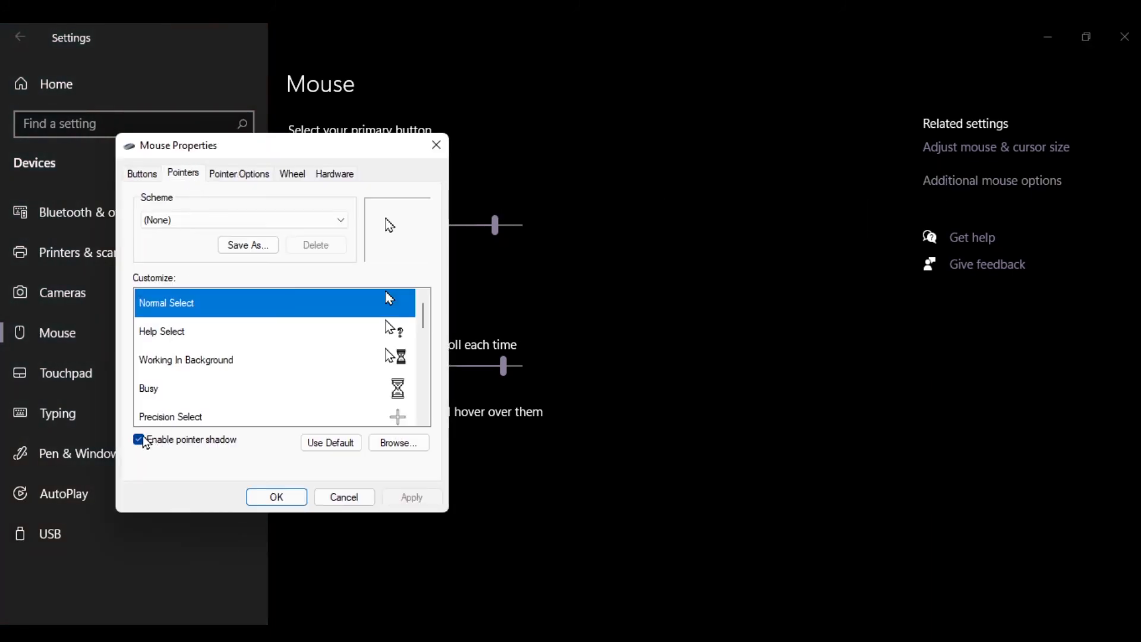
{"action": "left_click", "coordinate": [140, 440]}
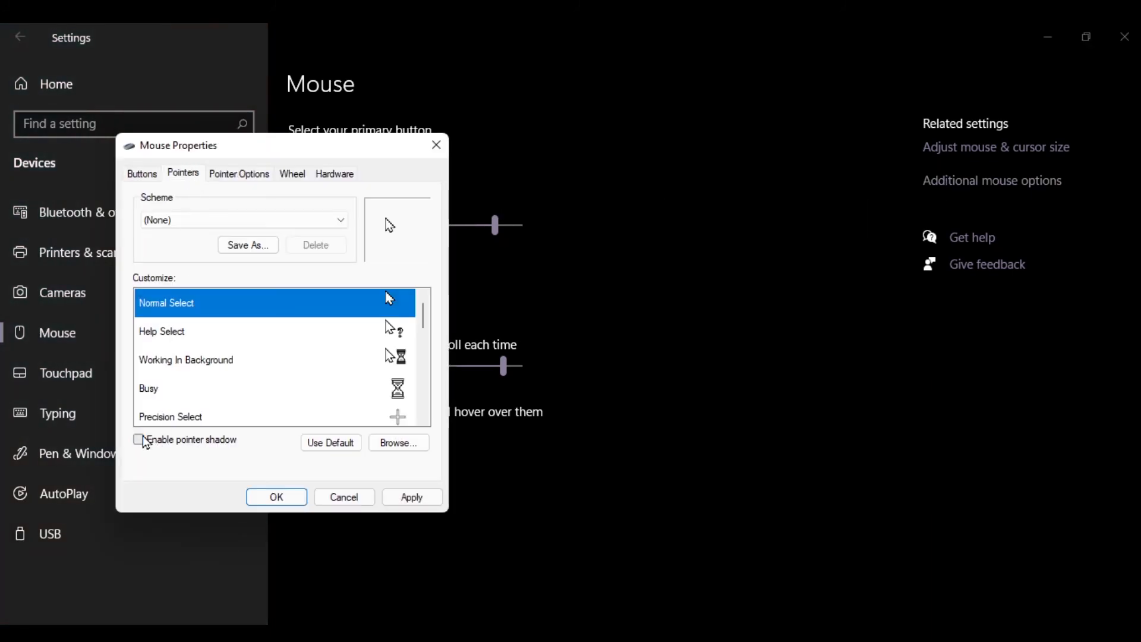
- Assign "My animated cursor file" from the Desktop to the Normal Select pointer, apply it, and close the mouse settings
{"action": "left_click", "coordinate": [400, 448]}
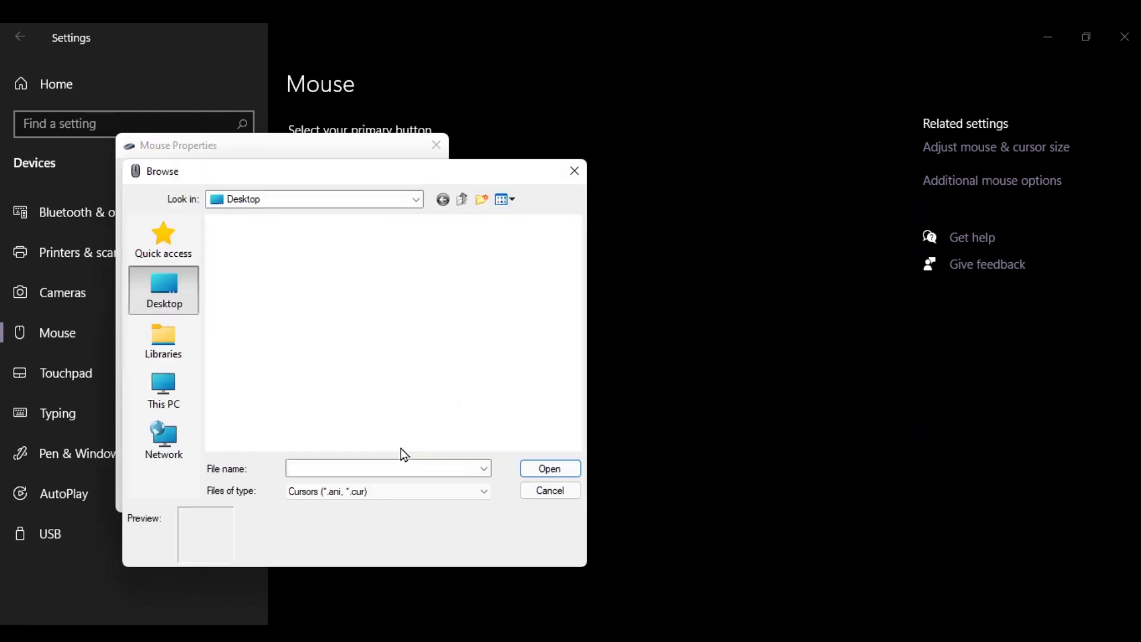
{"action": "left_click", "coordinate": [310, 424]}
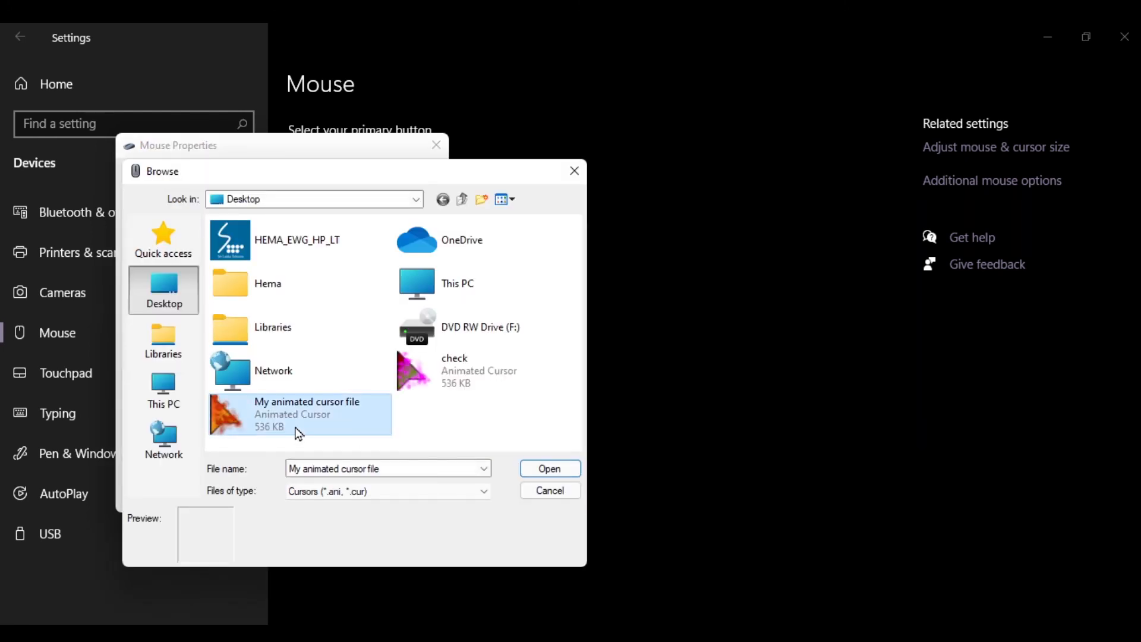
{"action": "left_click", "coordinate": [548, 468]}
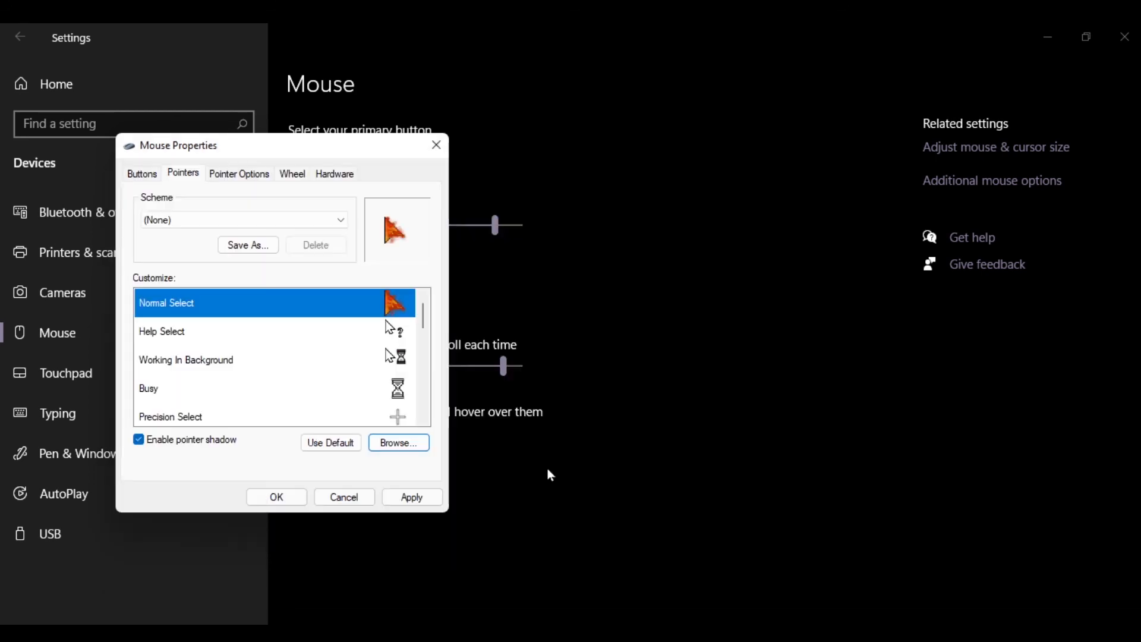
{"action": "left_click", "coordinate": [414, 503]}
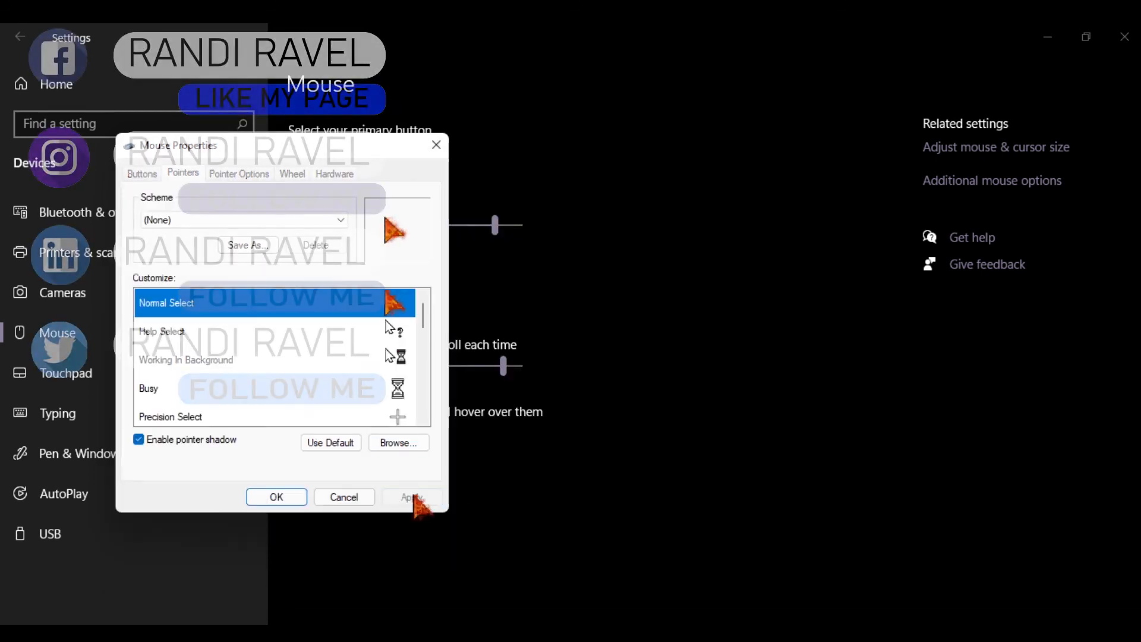
{"action": "left_click", "coordinate": [276, 498]}
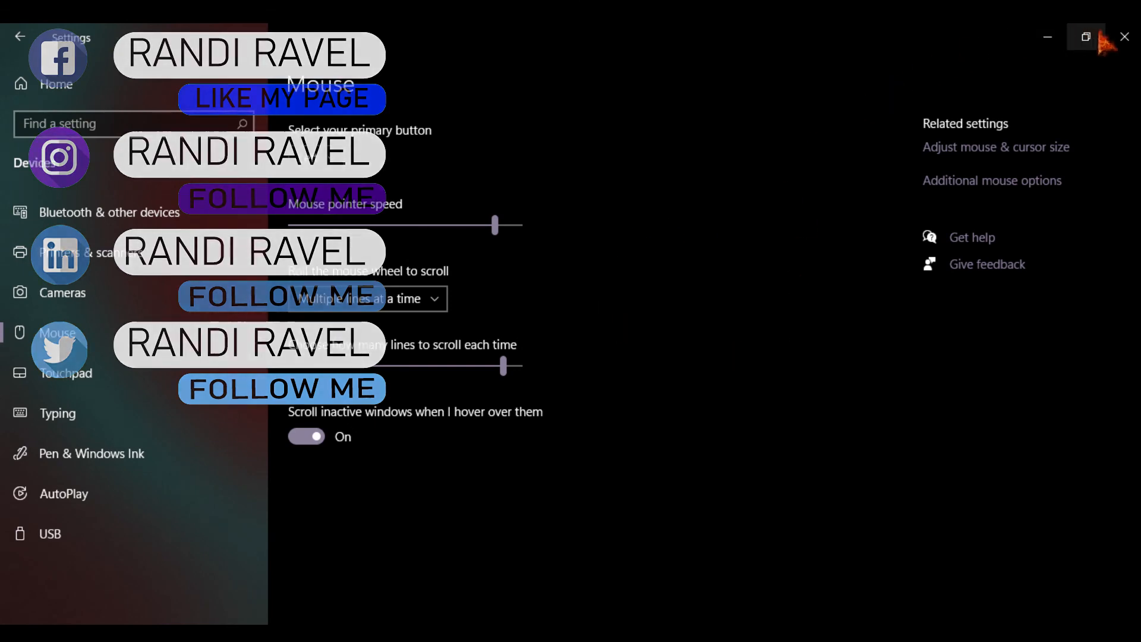
{"action": "left_click", "coordinate": [1125, 37]}
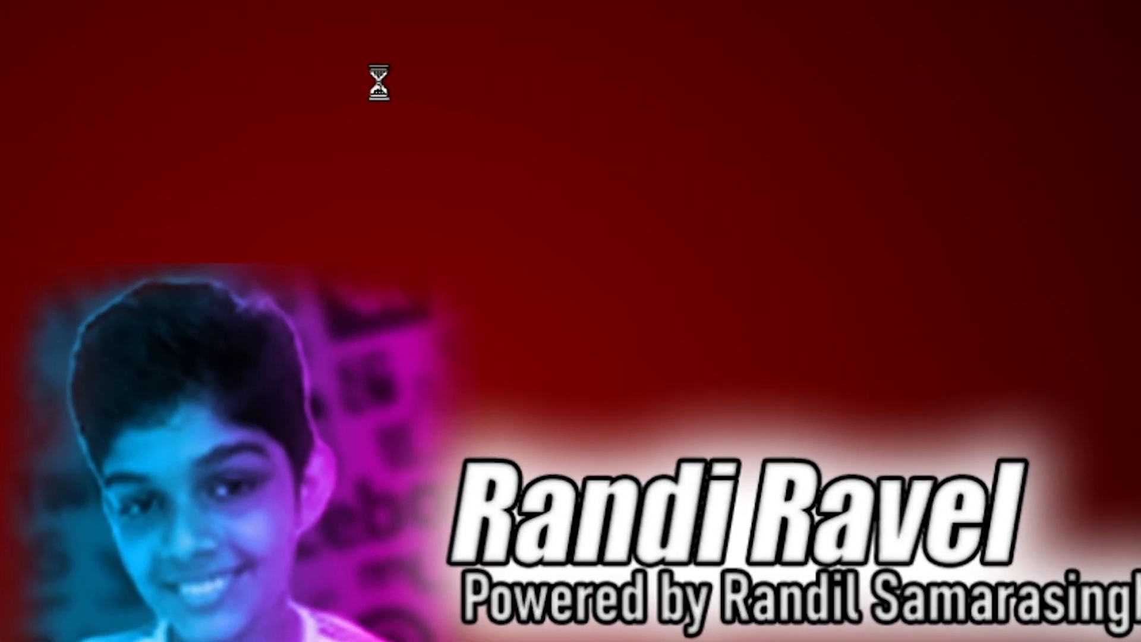
{"action": "right_click", "coordinate": [485, 138]}
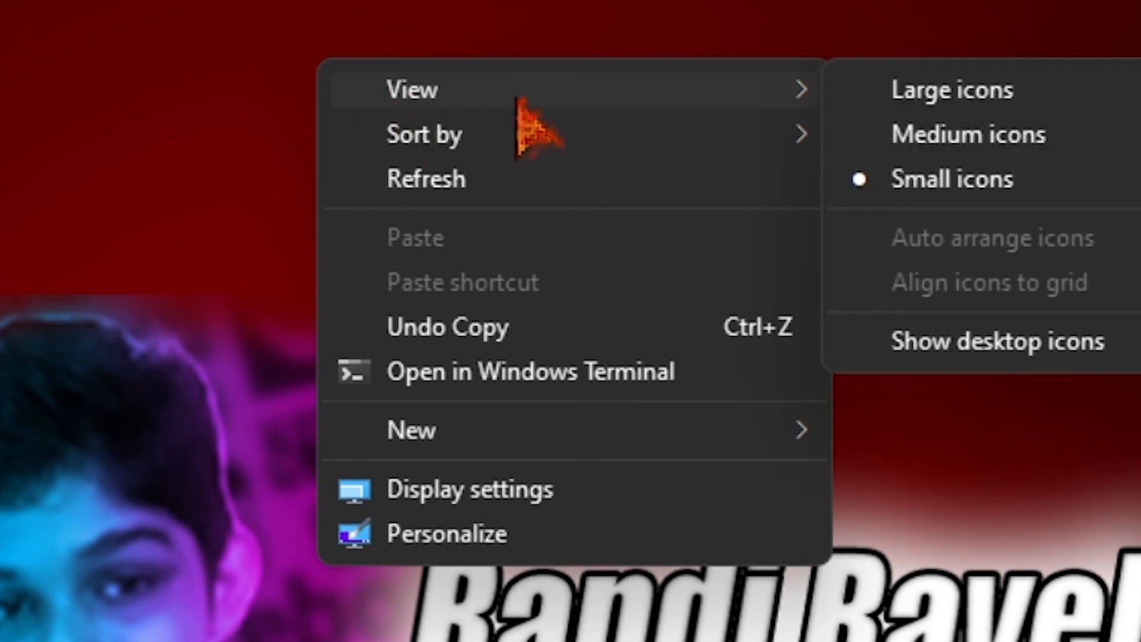
{"action": "left_click", "coordinate": [592, 177]}
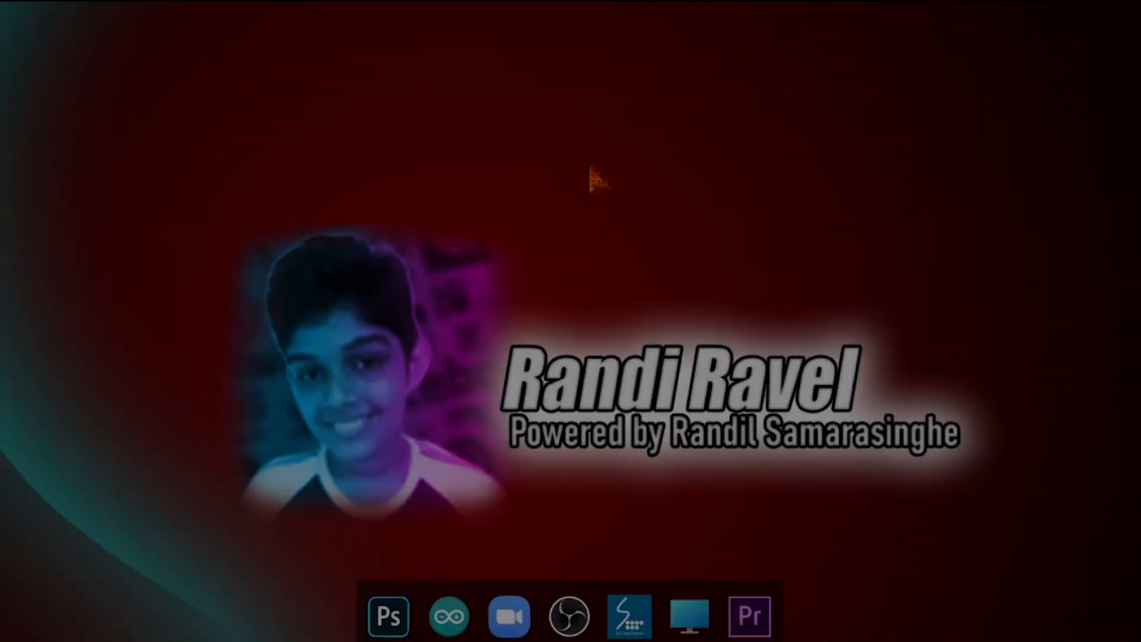